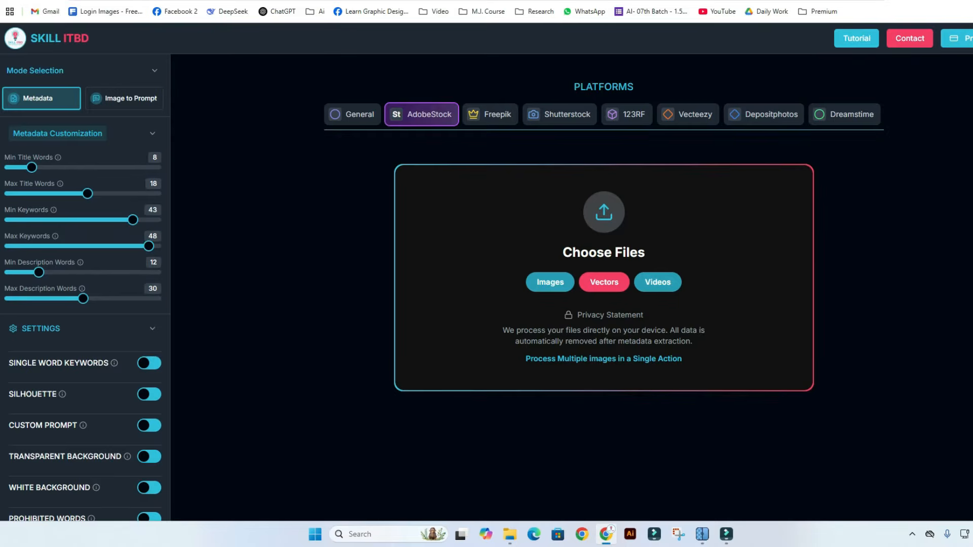
Check the custom Gemini key entry in the account's API settings.
left_click(972, 38)
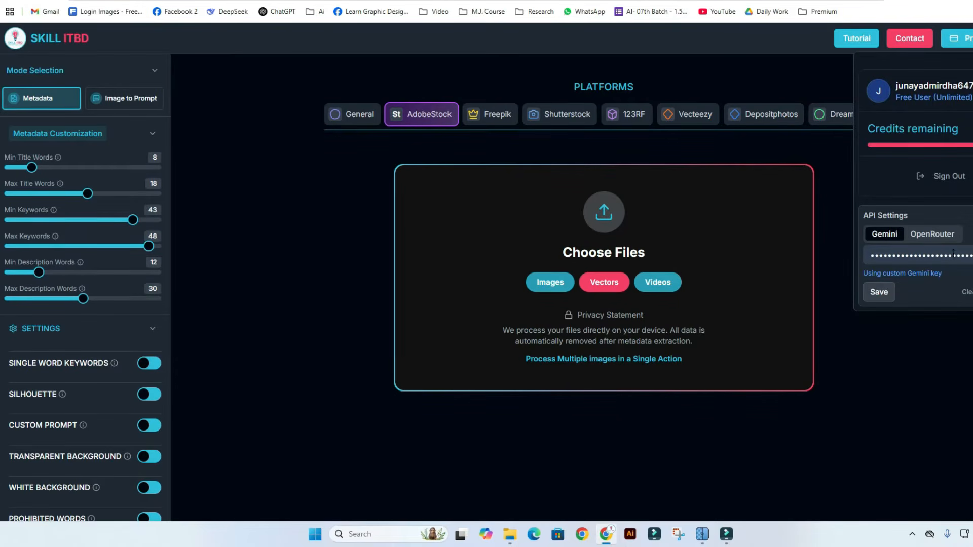
left_click(912, 337)
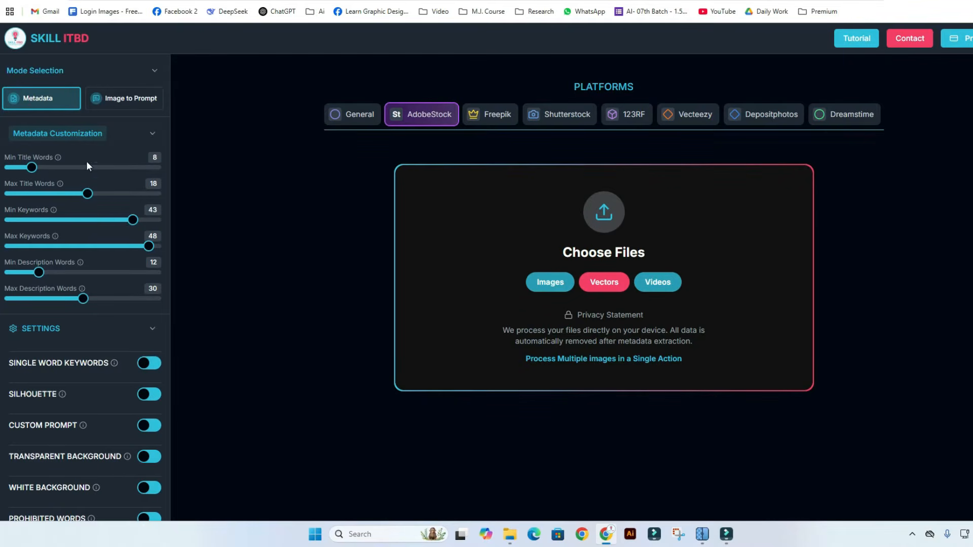
Set the title words to minimum 9 and maximum 20, and the keywords to minimum 35 and maximum 42.
mouse_move(36, 167)
left_mouse_down()
mouse_move(104, 168)
mouse_move(39, 169)
left_mouse_up()
left_click_drag(87, 194, 130, 252)
left_click(108, 220)
scroll(110, 382, "down", 1)
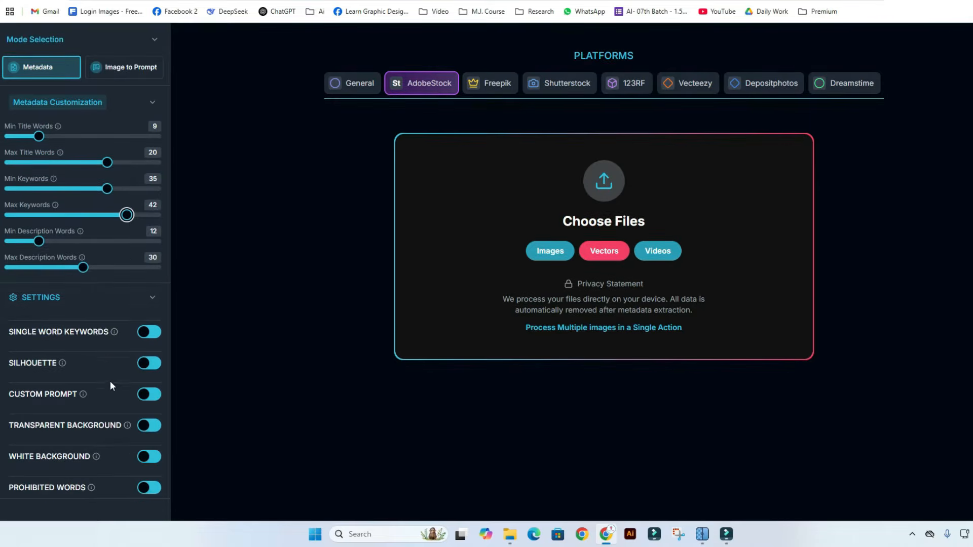
Change the mode to Image to Prompt and set the description words to minimum 15 and maximum 34.
left_click(130, 75)
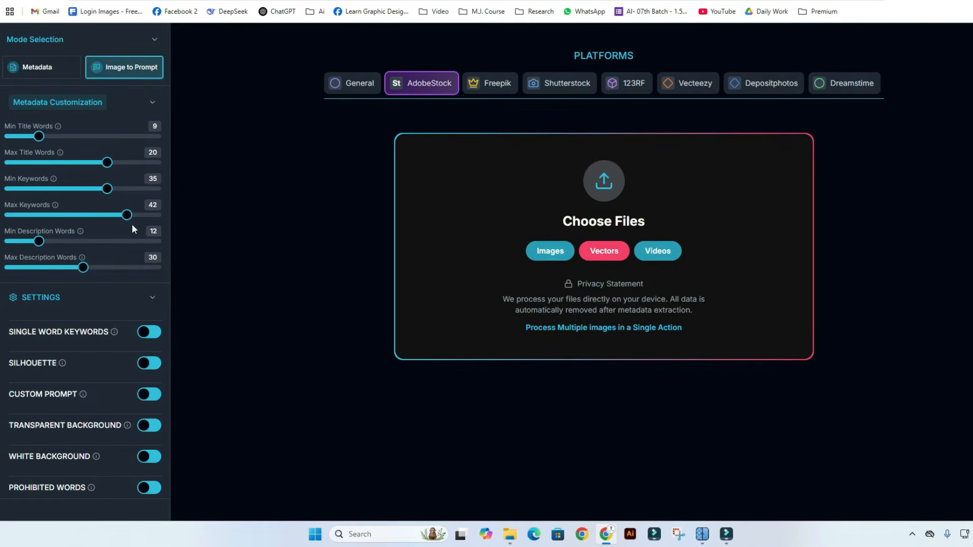
mouse_move(39, 241)
left_mouse_down()
mouse_move(83, 241)
mouse_move(53, 241)
left_mouse_up()
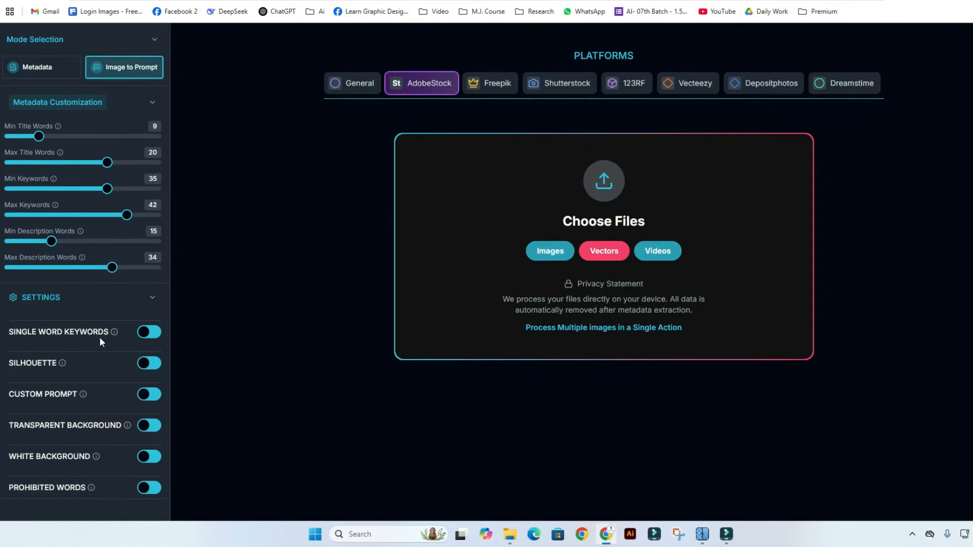
Try the Single Word Keywords and Silhouette settings, switching each one on and back off.
left_click(152, 332)
scroll(157, 344, "up", 1)
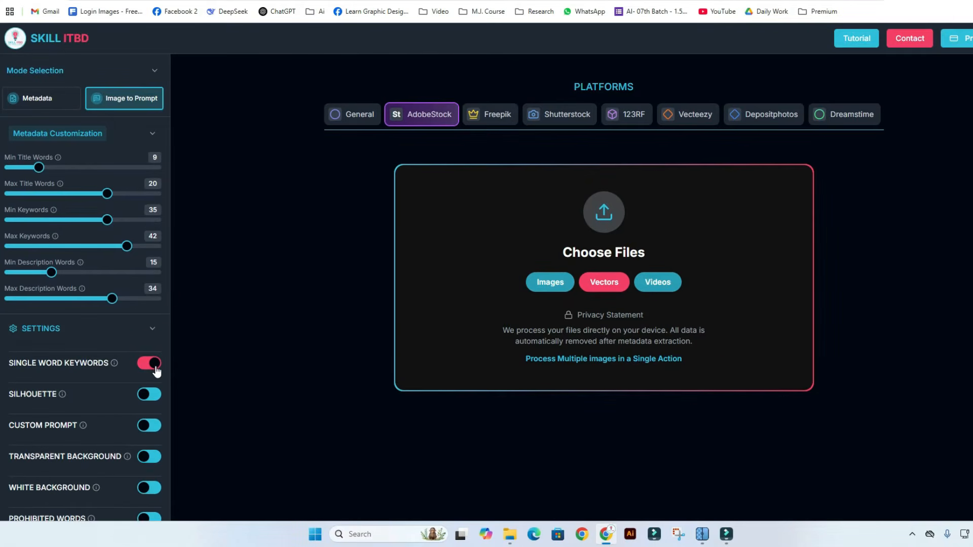
left_click(147, 366)
left_click(147, 396)
left_click(148, 396)
Try the Transparent Background and White Background settings, switching each one on and back off.
scroll(77, 478, "down", 1)
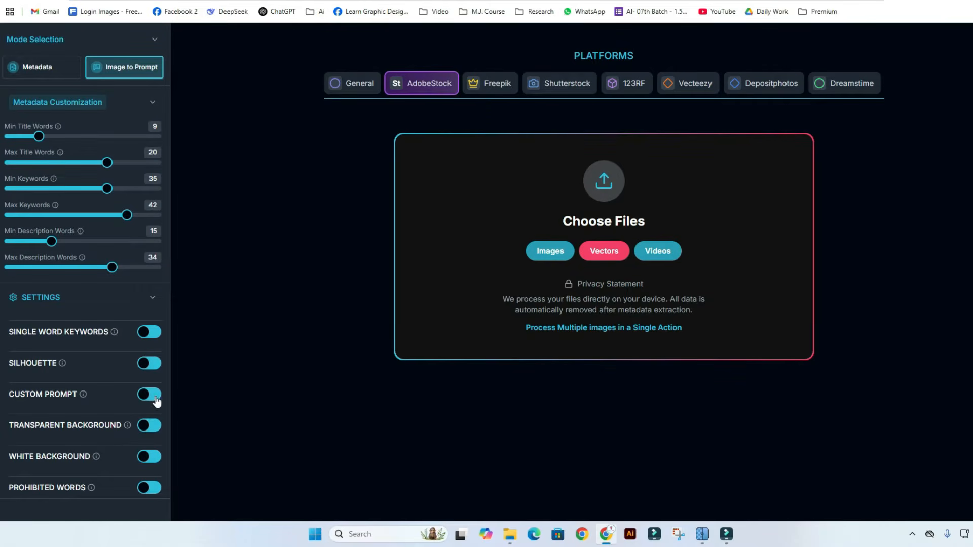
left_click(150, 427)
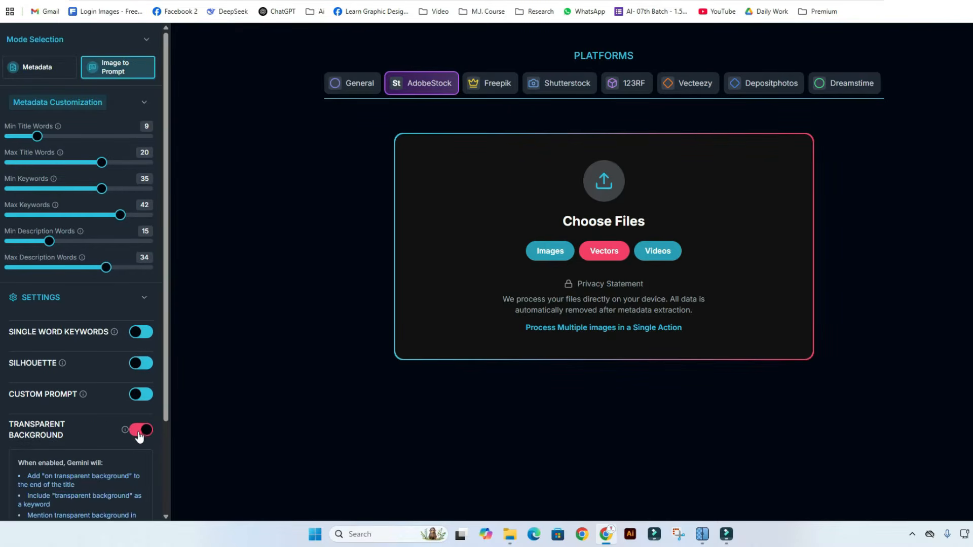
left_click(139, 434)
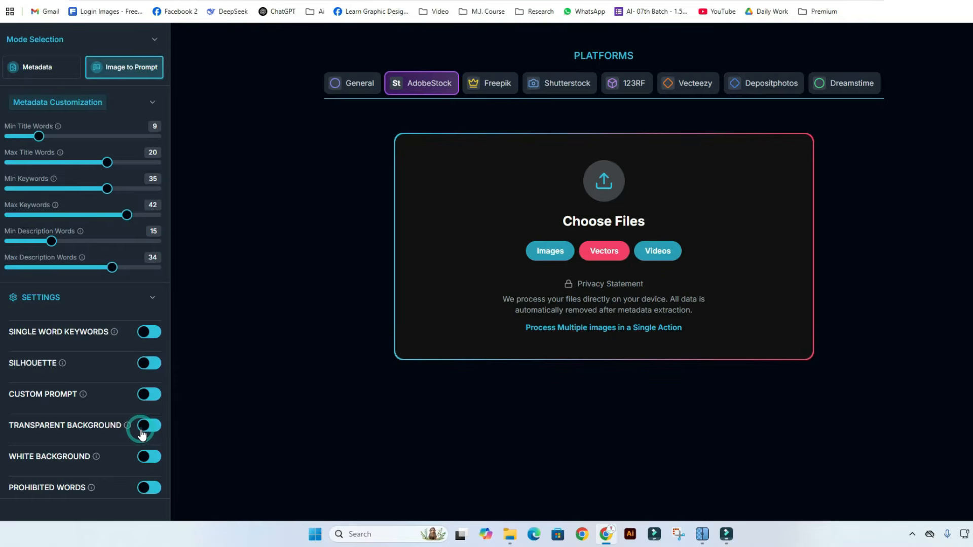
left_click(153, 458)
left_click(145, 467)
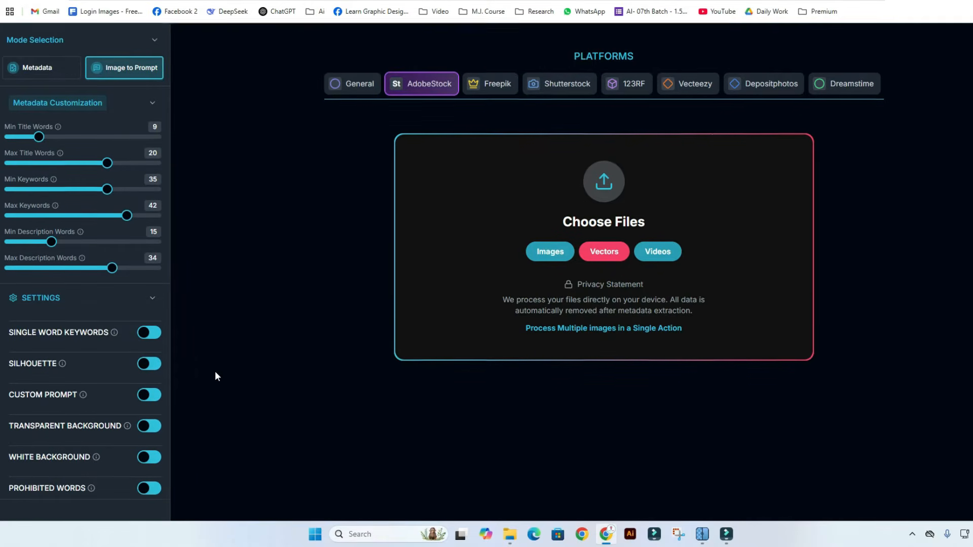
scroll(215, 373, "up", 1)
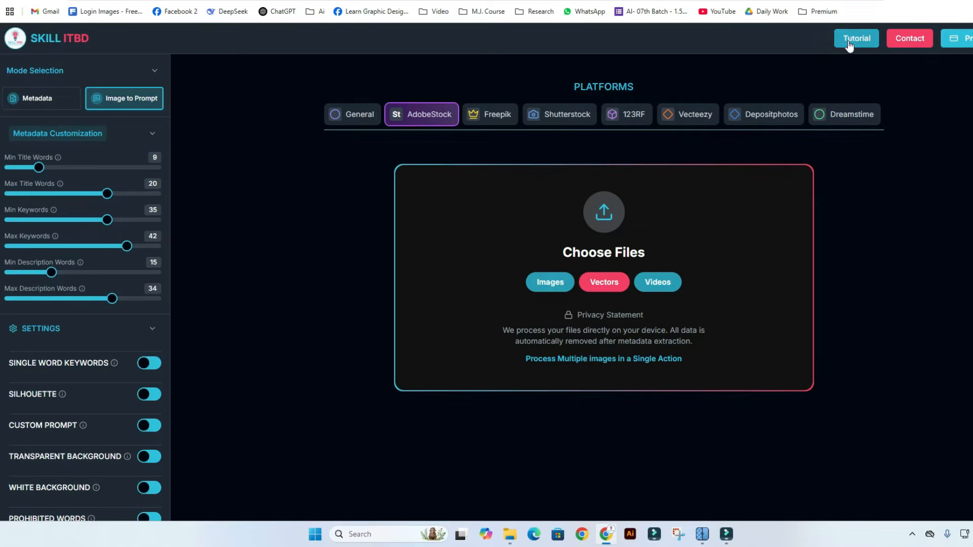
Add the 20 selected images from the Test Image folder to the upload area and process them for AdobeStock metadata.
left_click(509, 534)
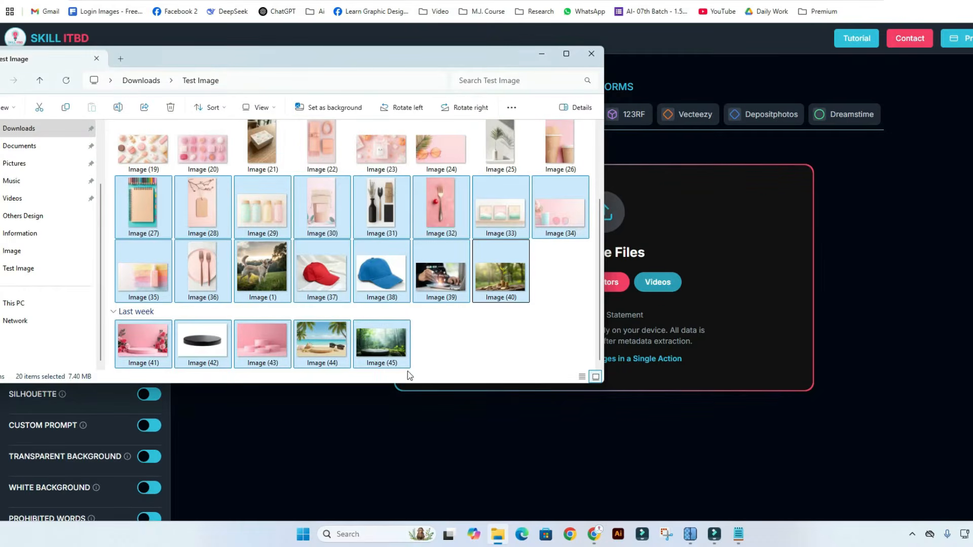
left_click_drag(338, 281, 679, 277)
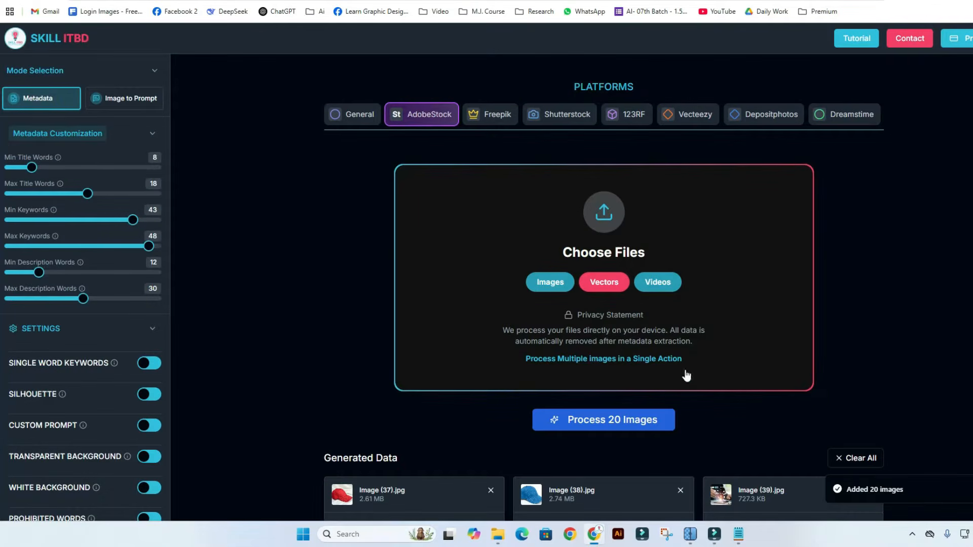
scroll(686, 373, "down", 3)
scroll(749, 379, "up", 3)
left_click(613, 419)
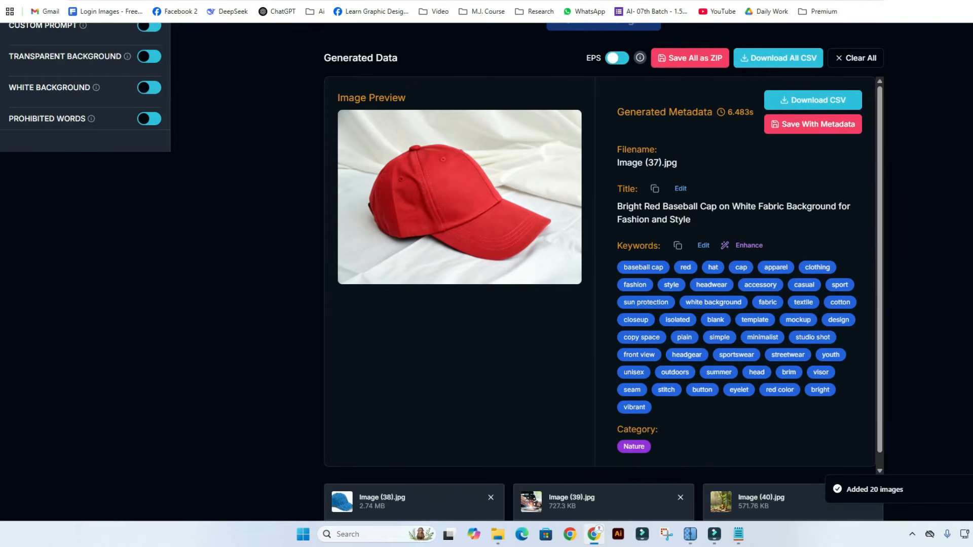
Review the generated titles, keywords and categories of the processed images.
scroll(756, 339, "down", 15)
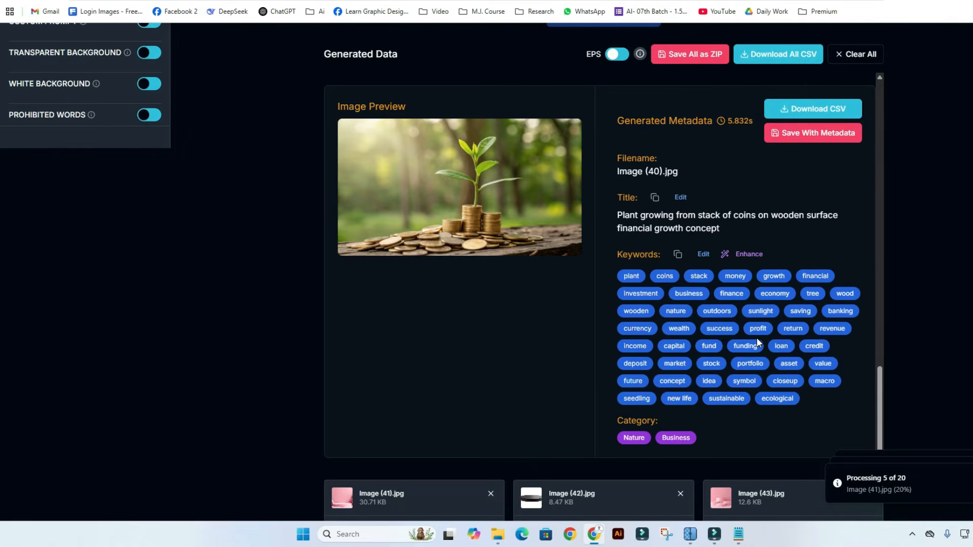
scroll(731, 347, "down", 7)
scroll(651, 399, "down", 1)
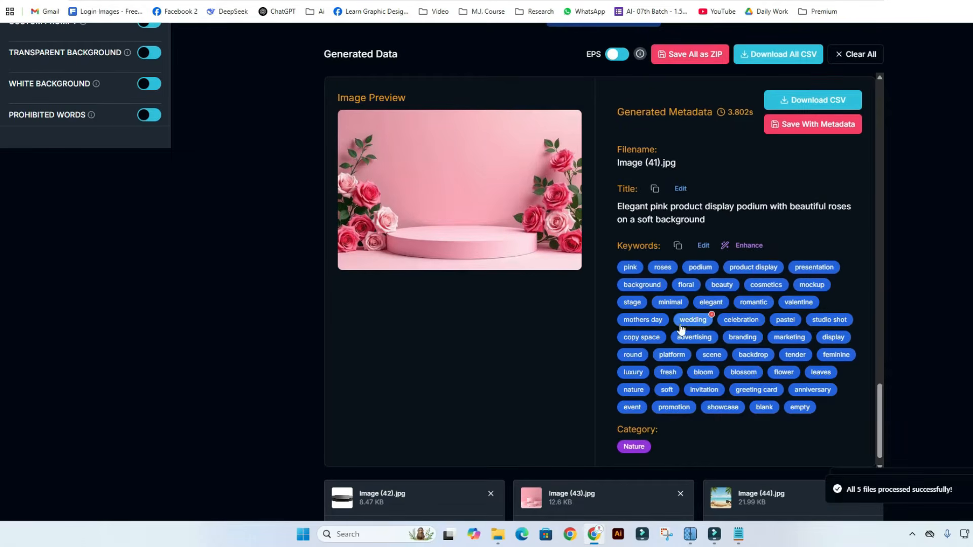
scroll(661, 400, "up", 6)
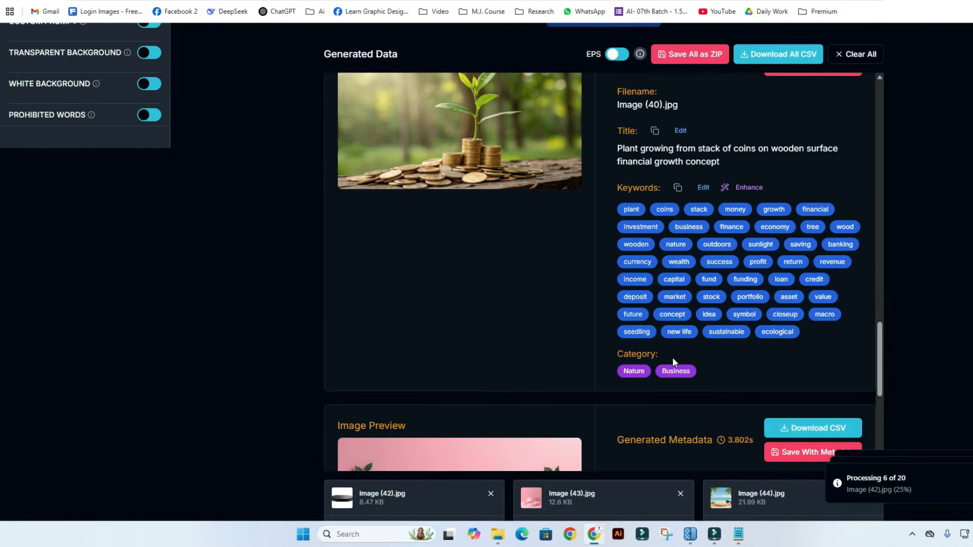
scroll(673, 357, "down", 10)
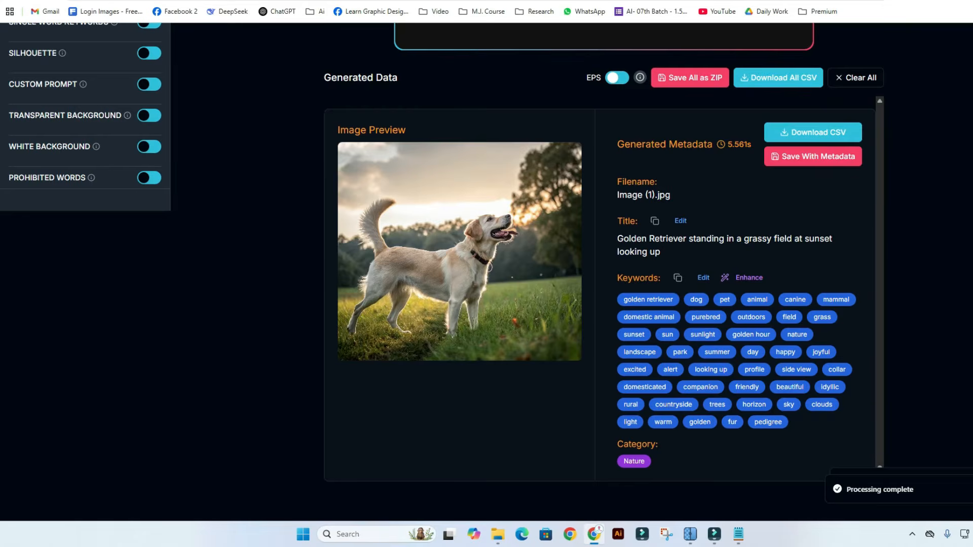
scroll(969, 428, "up", 7)
scroll(572, 283, "down", 3)
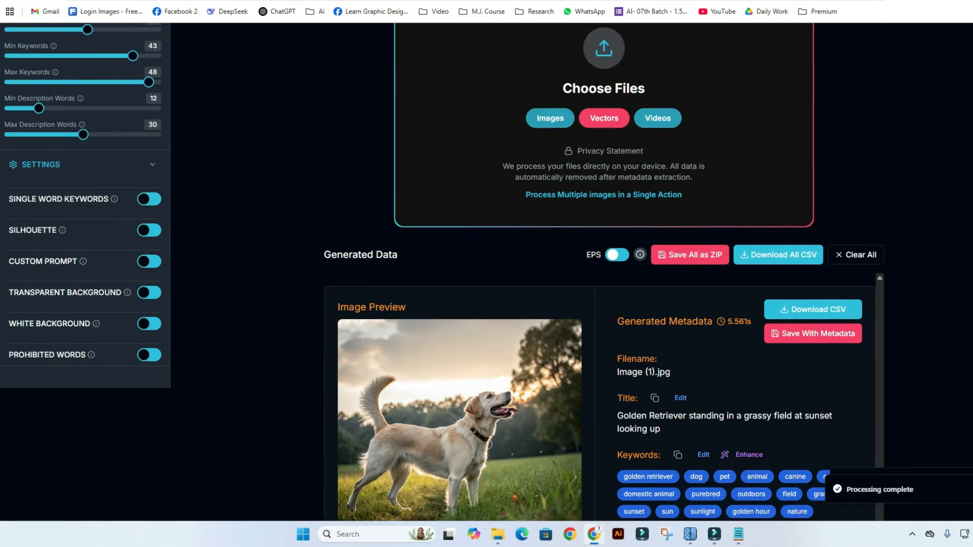
scroll(888, 294, "up", 3)
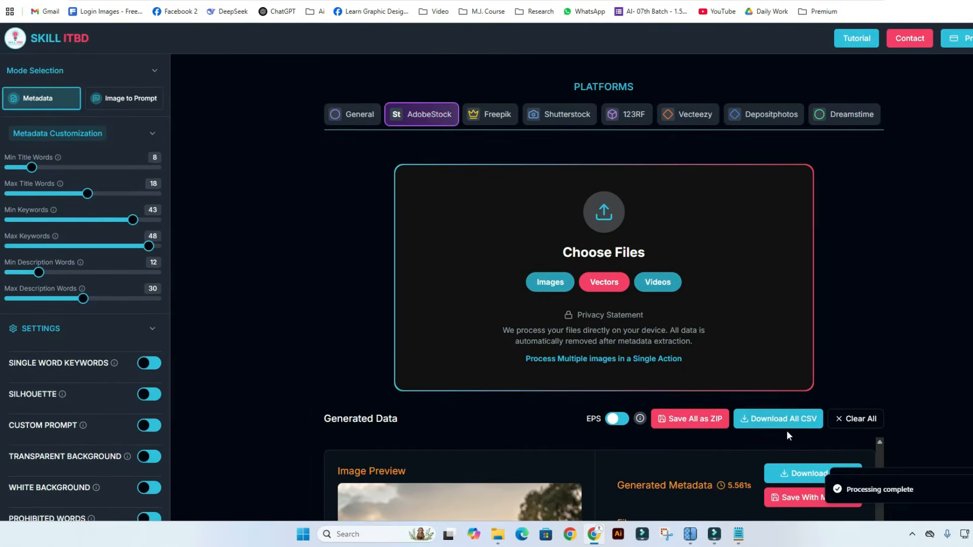
Download the metadata of all images as CSV, and check the AdobeStock-AdobeStock-metadata file from the Downloads folder in Excel.
left_click(771, 419)
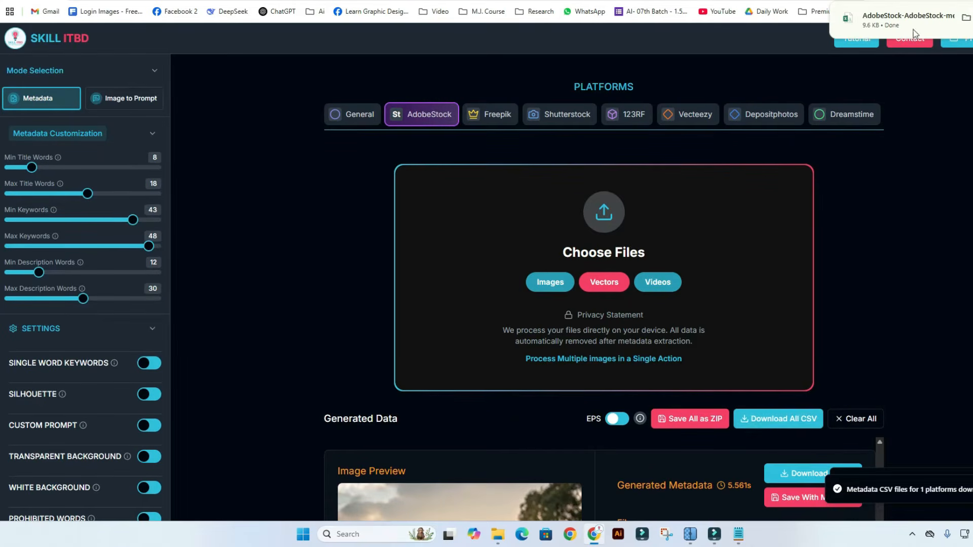
left_click(497, 535)
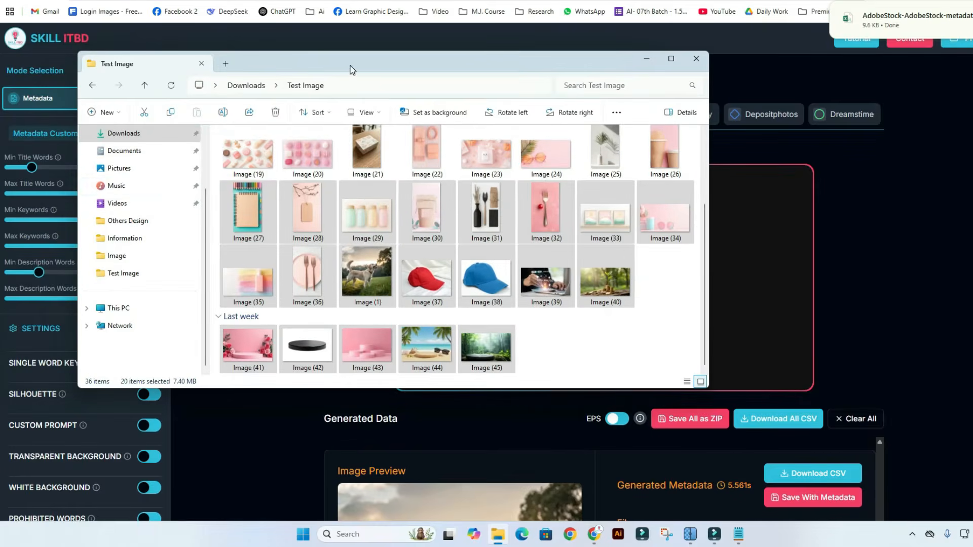
left_click_drag(246, 63, 350, 68)
left_click(126, 138)
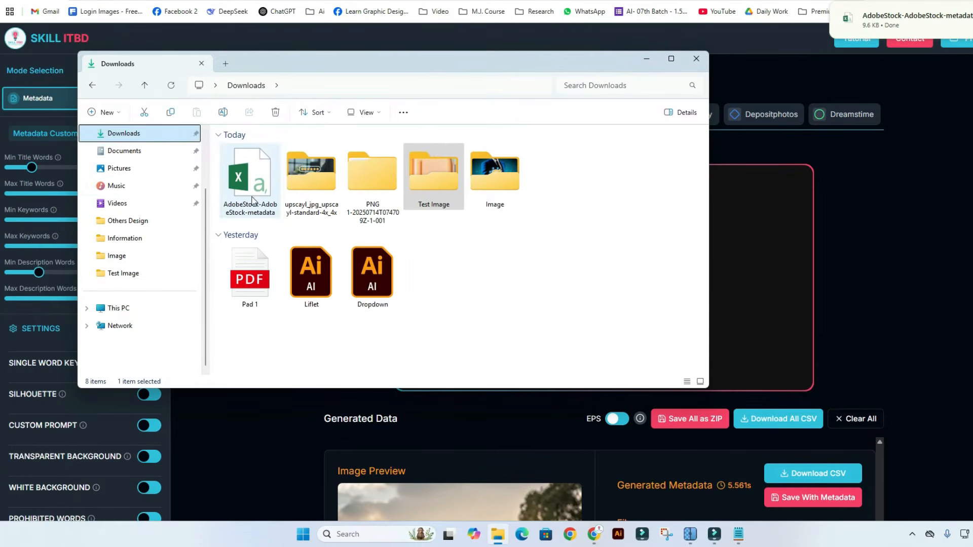
left_click(249, 190)
double_click(250, 191)
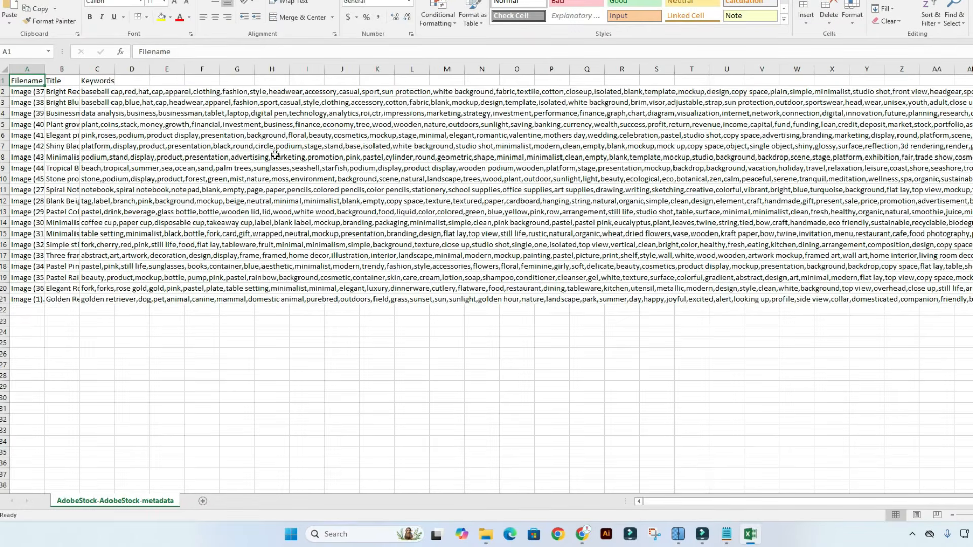
left_click(629, 351)
left_click(972, 1)
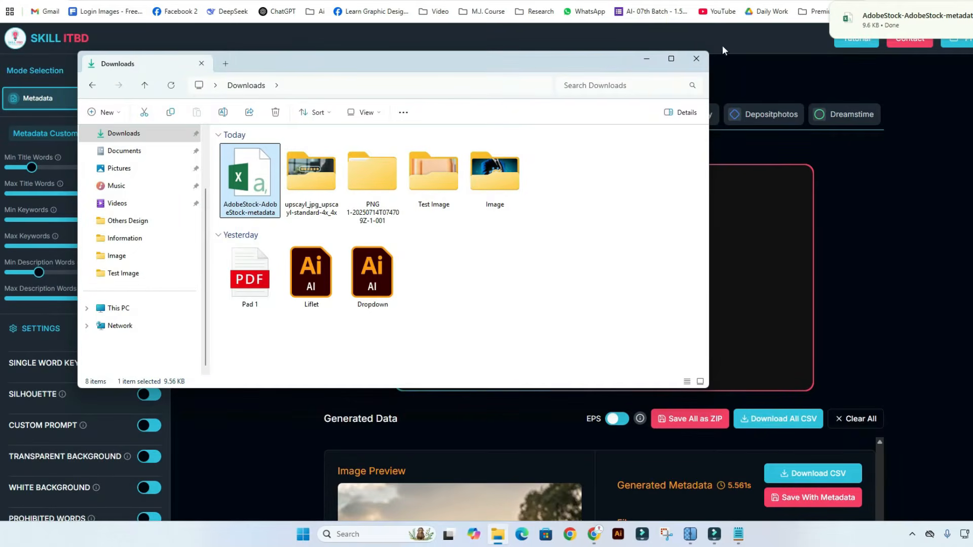
Delete the AdobeStock-AdobeStock-metadata file from the Downloads folder.
key("alt+Tab")
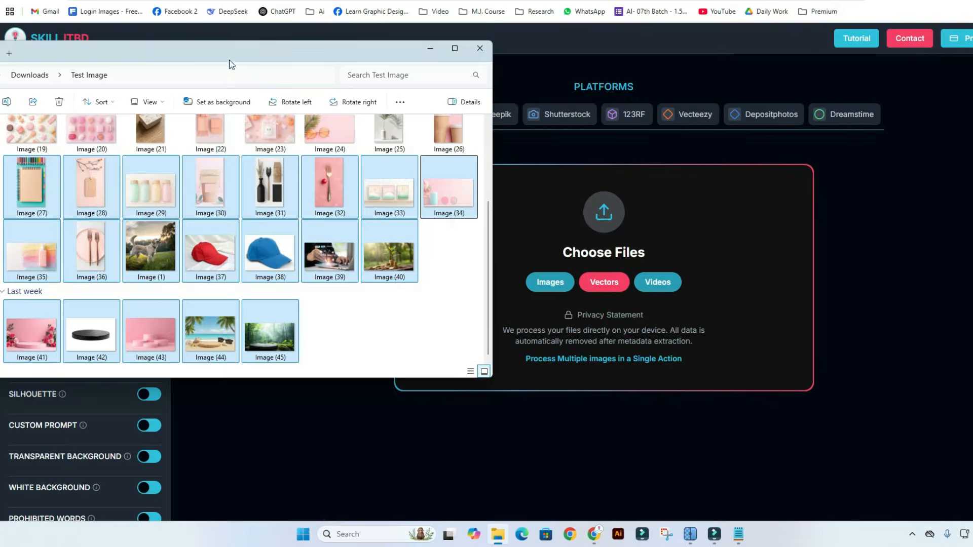
left_click_drag(229, 60, 459, 55)
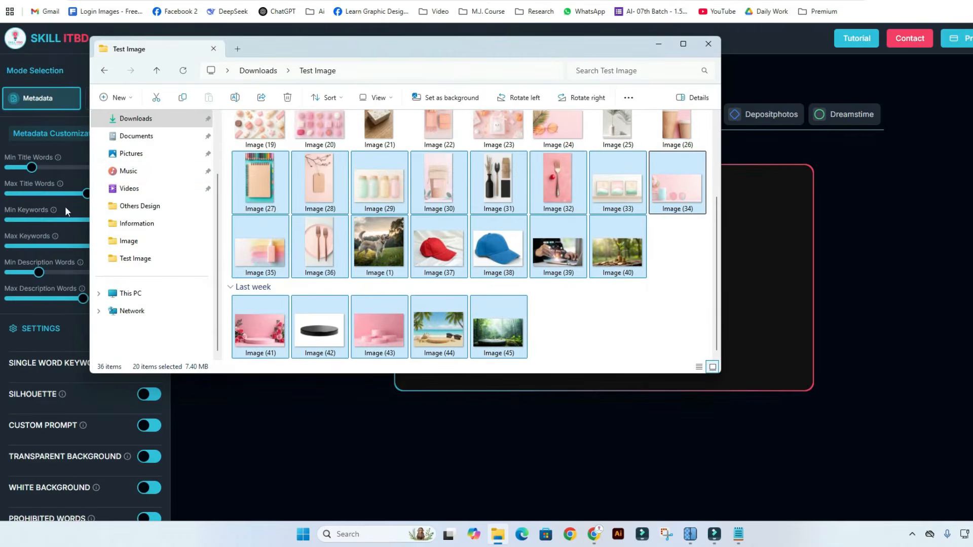
left_click(147, 119)
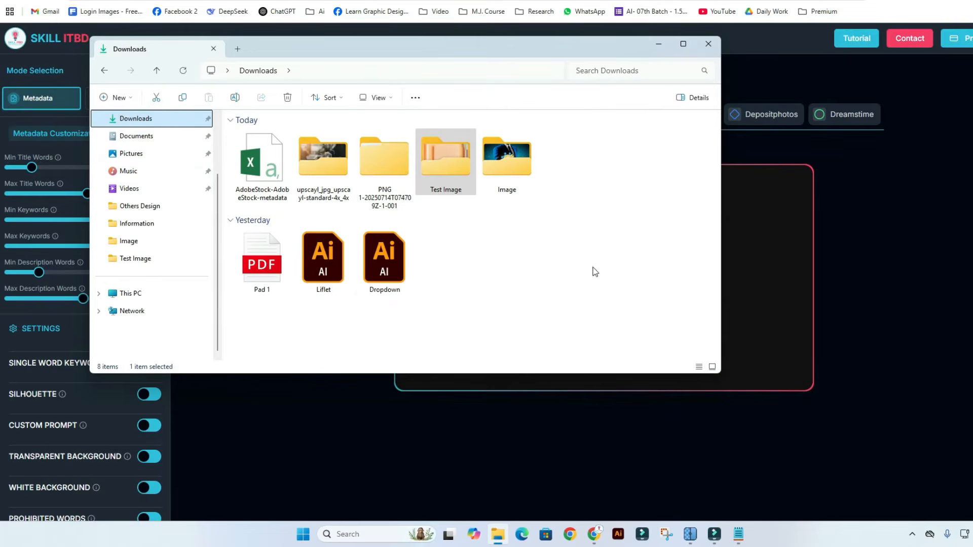
left_click(249, 175)
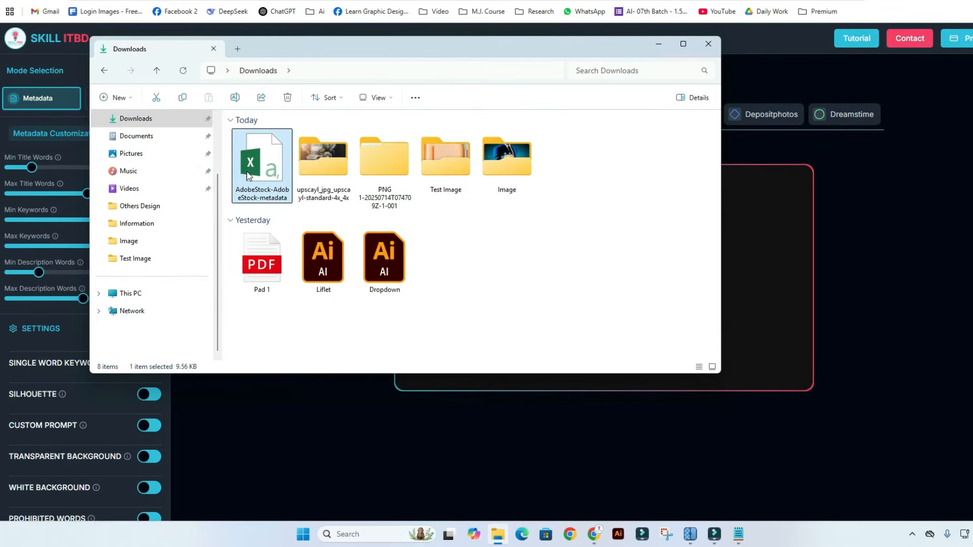
left_click(264, 162)
key("Delete")
Add the first 16 PNG images, the top two rows of the PNG 1 folder, to the upload area.
double_click(332, 161)
double_click(245, 150)
left_click_drag(226, 148, 683, 240)
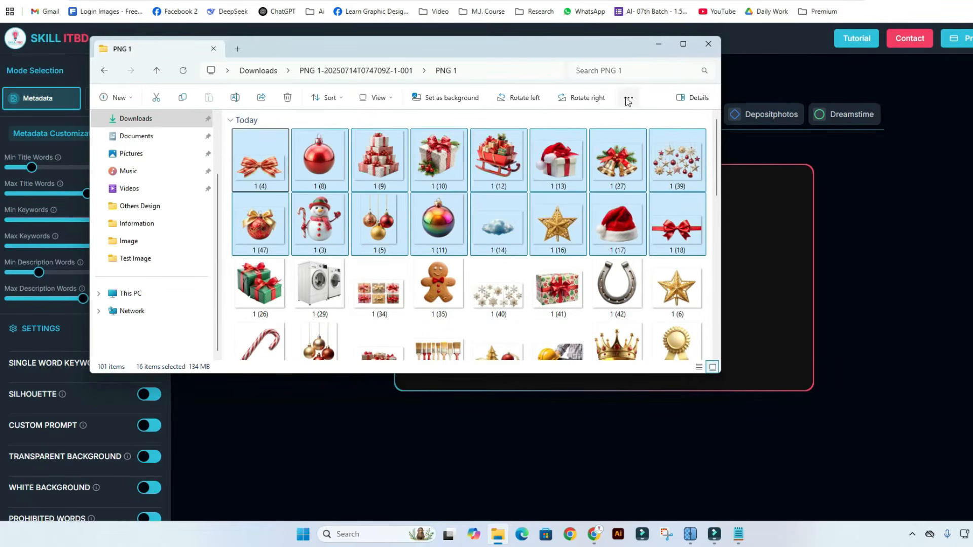
left_click_drag(610, 54, 508, 62)
left_click_drag(536, 181, 641, 261)
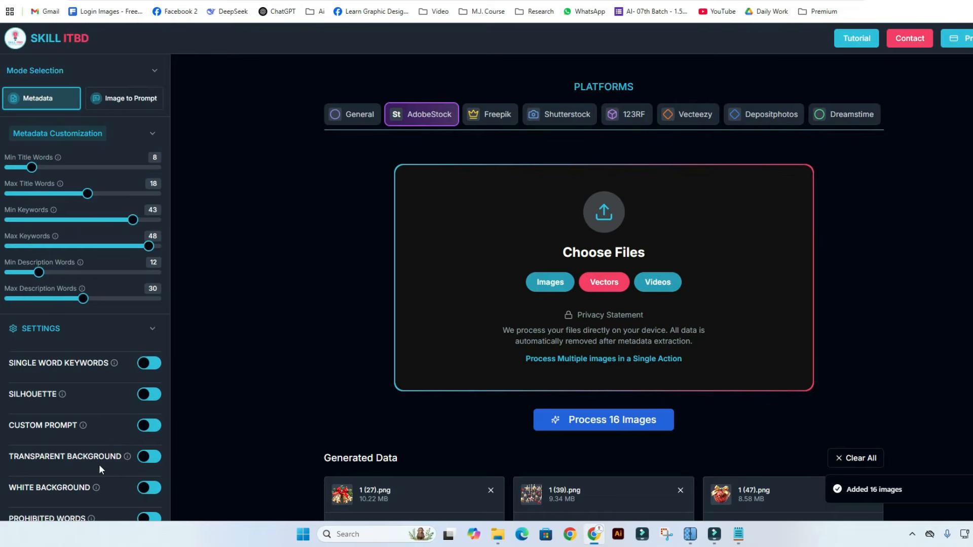
Enable the Transparent Background setting and process the 16 PNG images.
left_click(151, 459)
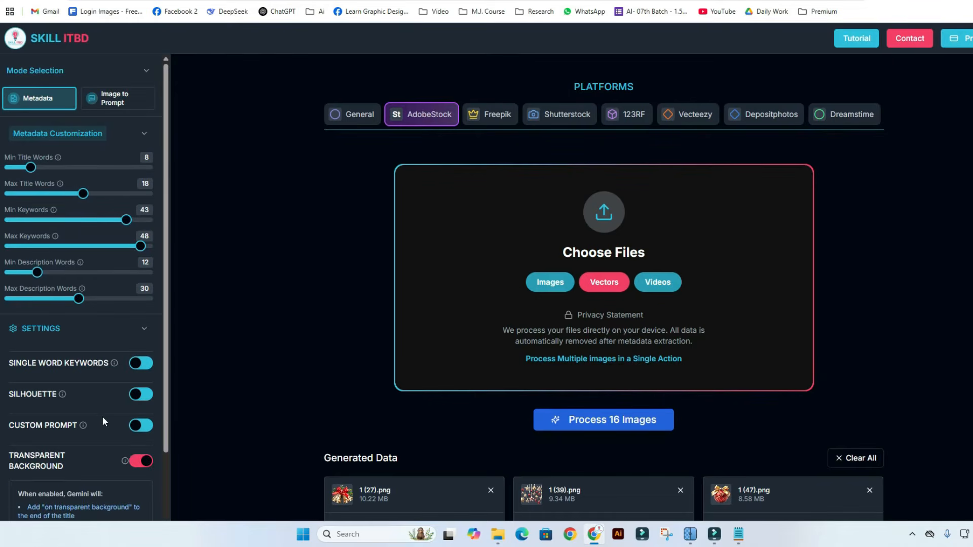
scroll(100, 414, "down", 2)
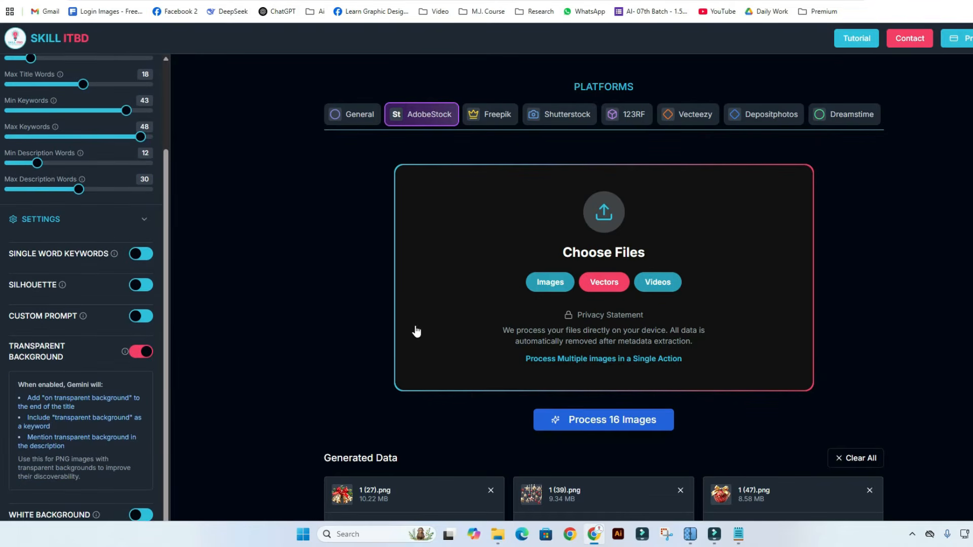
left_click_drag(165, 156, 168, 75)
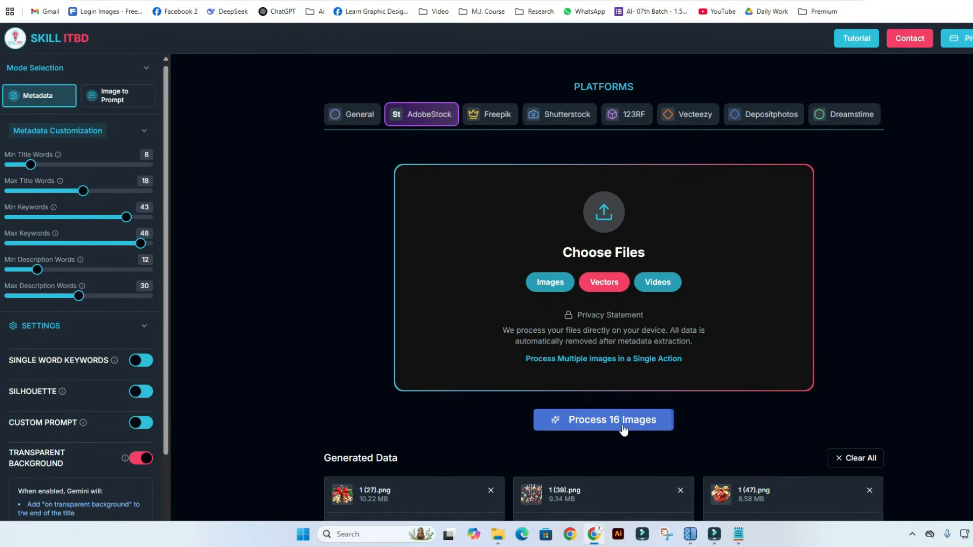
left_click(598, 423)
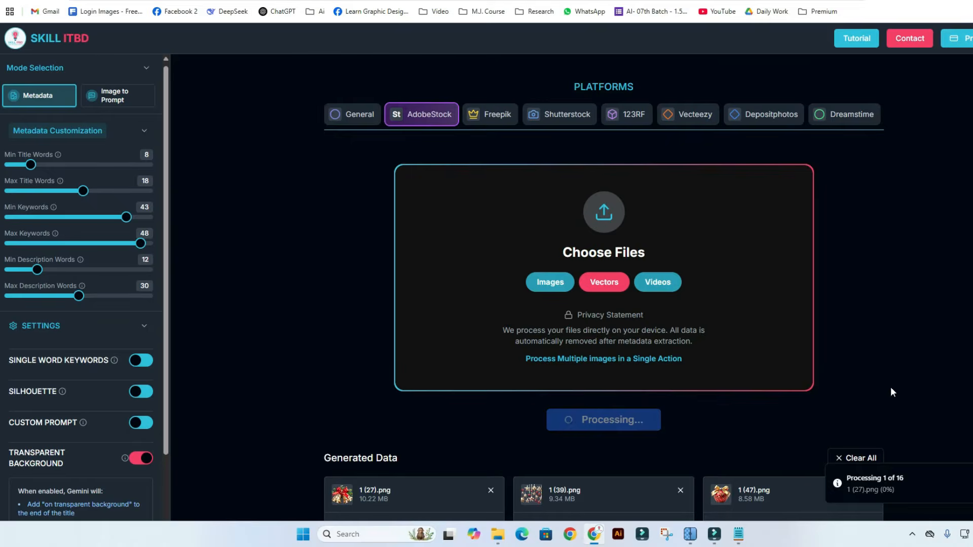
Review the generated titles, keywords and categories of the PNG images, including 1 (47).png, 1 (12).png and 1 (13).png.
scroll(907, 378, "down", 2)
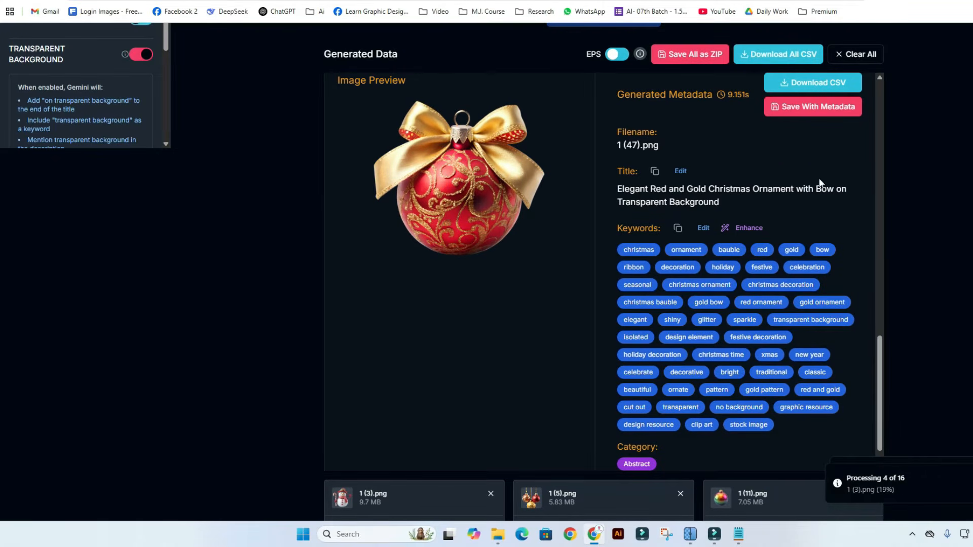
left_click_drag(623, 188, 734, 198)
left_click(897, 203)
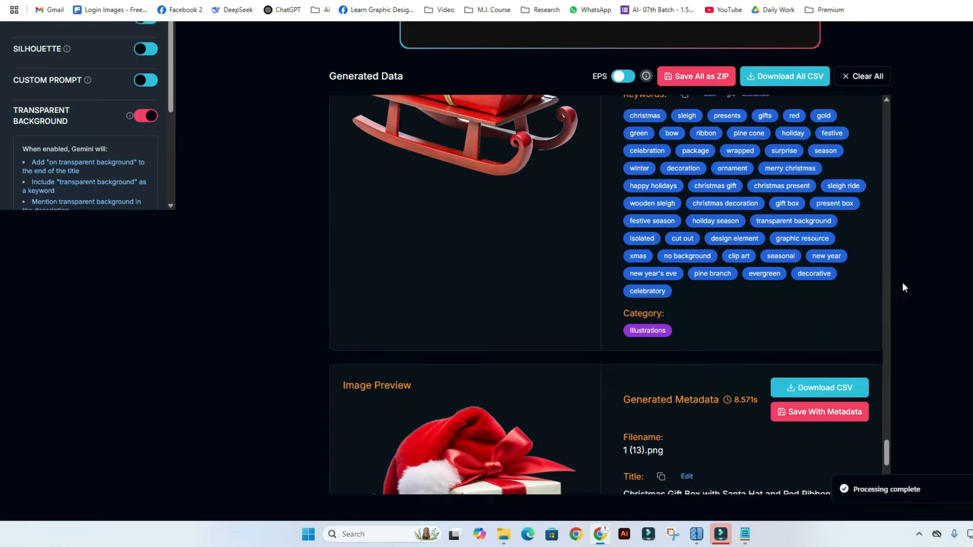
scroll(896, 350, "up", 6)
scroll(893, 363, "down", 3)
scroll(875, 350, "down", 5)
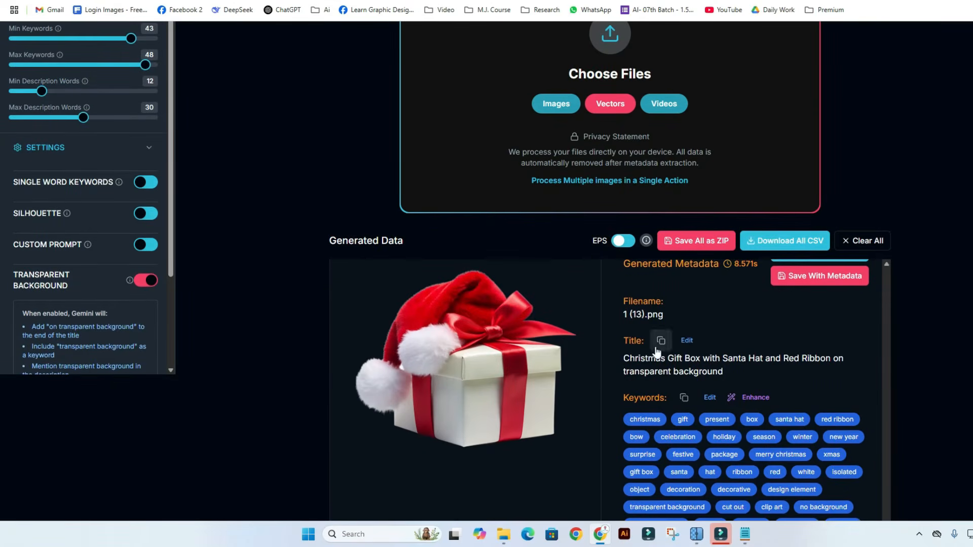
left_click(140, 282)
left_click(138, 281)
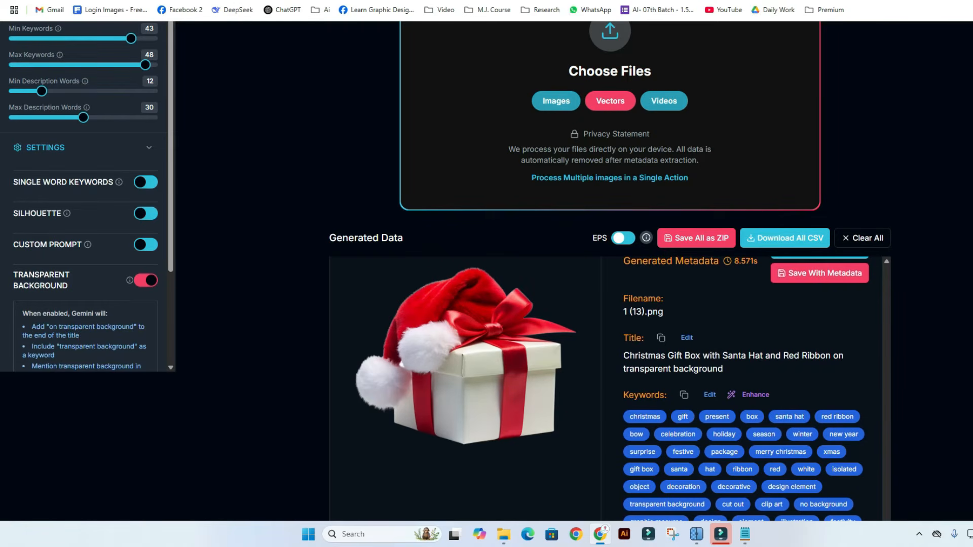
Check the titles of 1 (13).png, 1 (12).png, 1 (10).png and 1 (8).png for the "on transparent background" ending.
left_click_drag(736, 372, 627, 369)
scroll(821, 360, "down", 3)
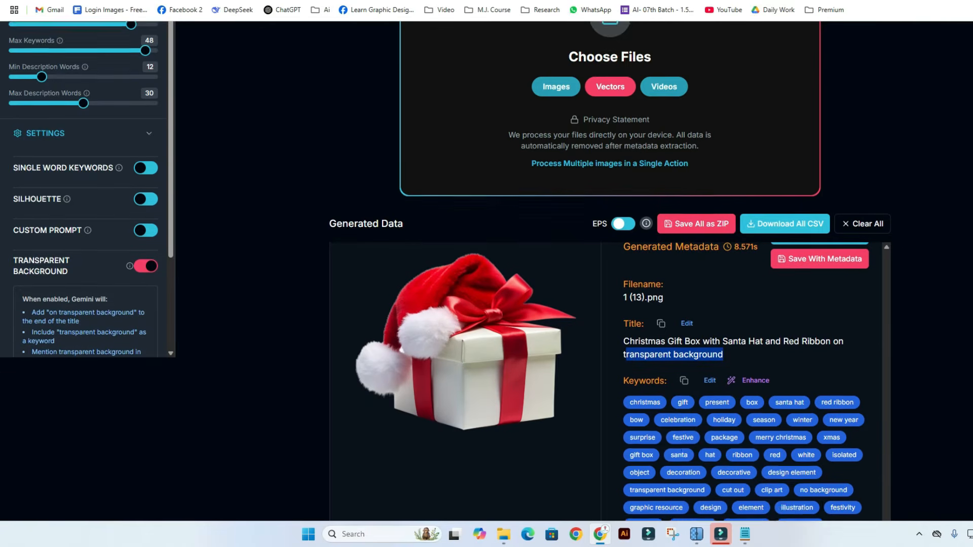
scroll(737, 306, "up", 7)
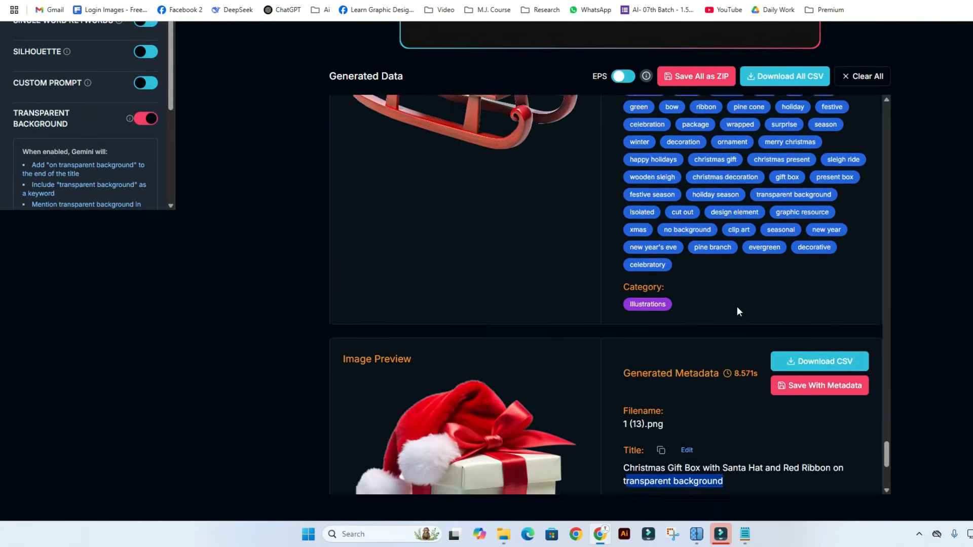
scroll(737, 306, "up", 2)
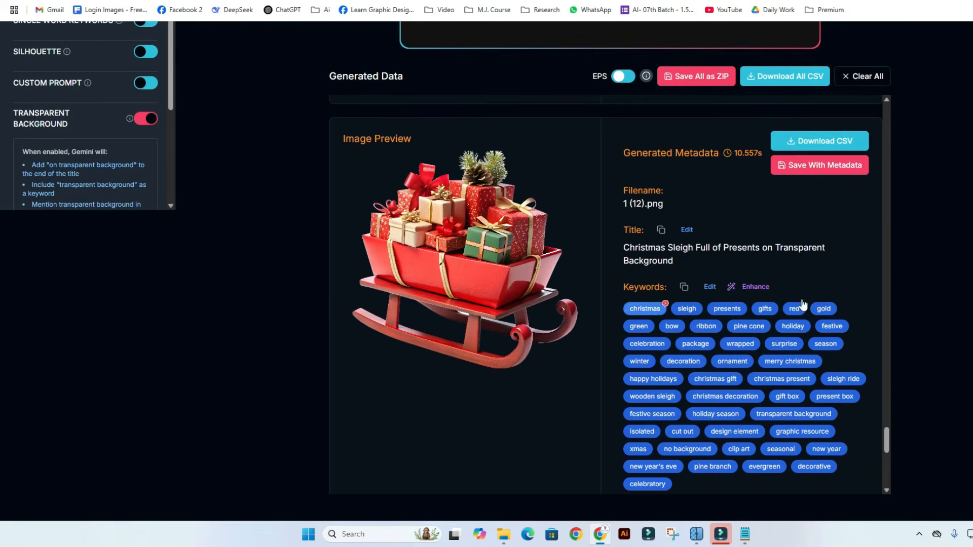
mouse_move(774, 247)
left_mouse_down()
mouse_move(808, 261)
mouse_move(761, 248)
left_mouse_up()
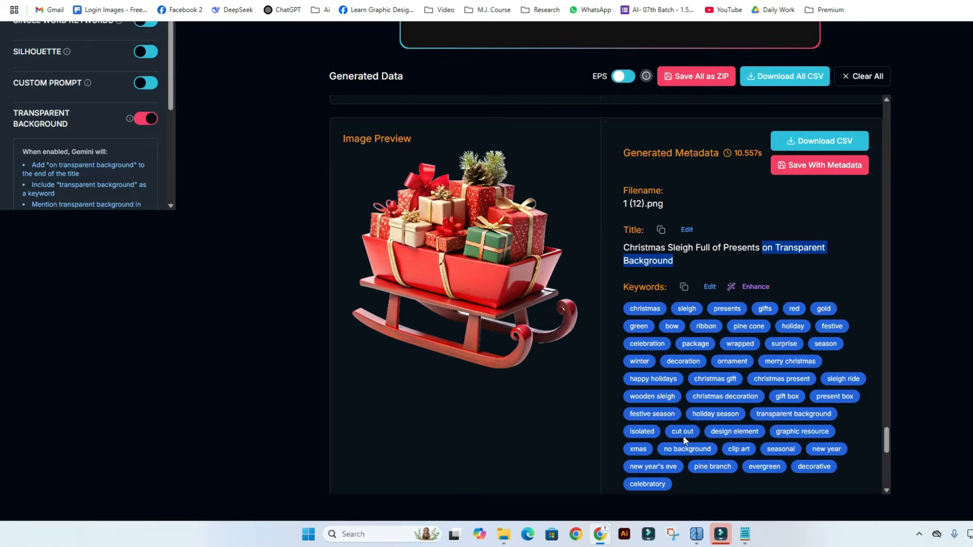
scroll(691, 404, "up", 2)
scroll(693, 403, "up", 7)
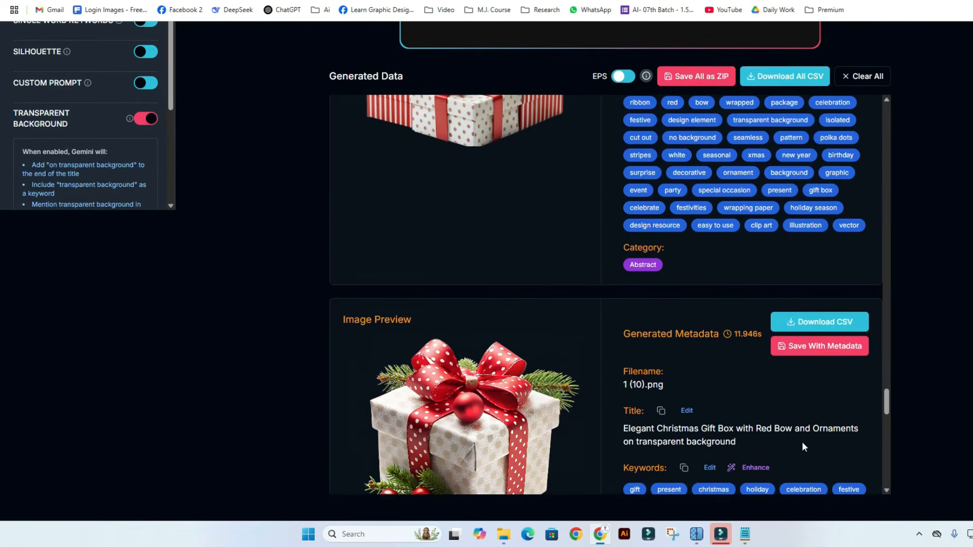
left_click_drag(623, 443, 740, 442)
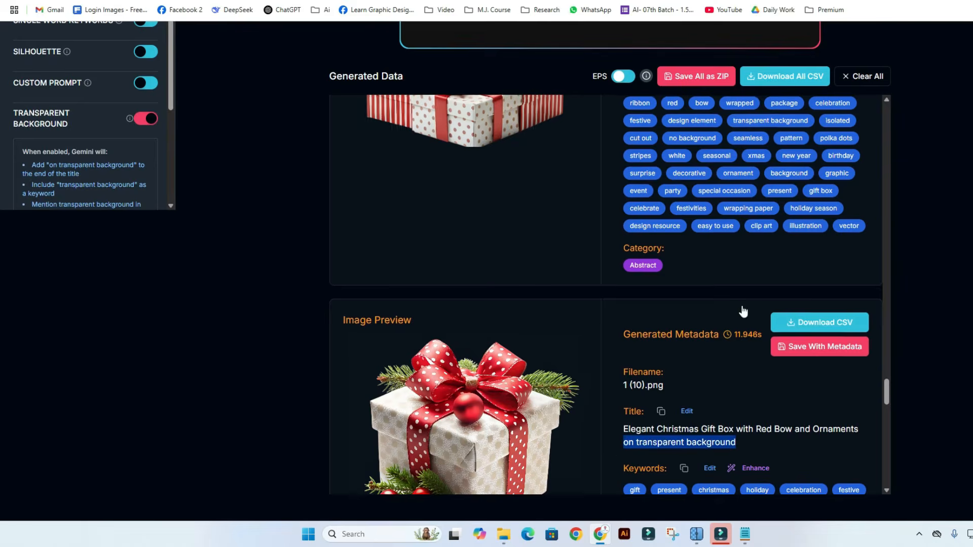
scroll(740, 305, "up", 14)
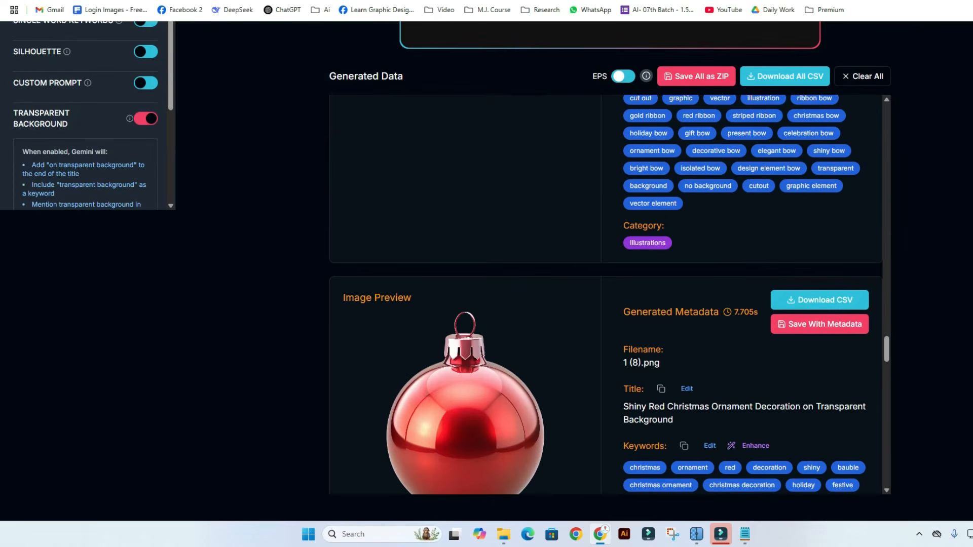
left_click_drag(802, 406, 871, 418)
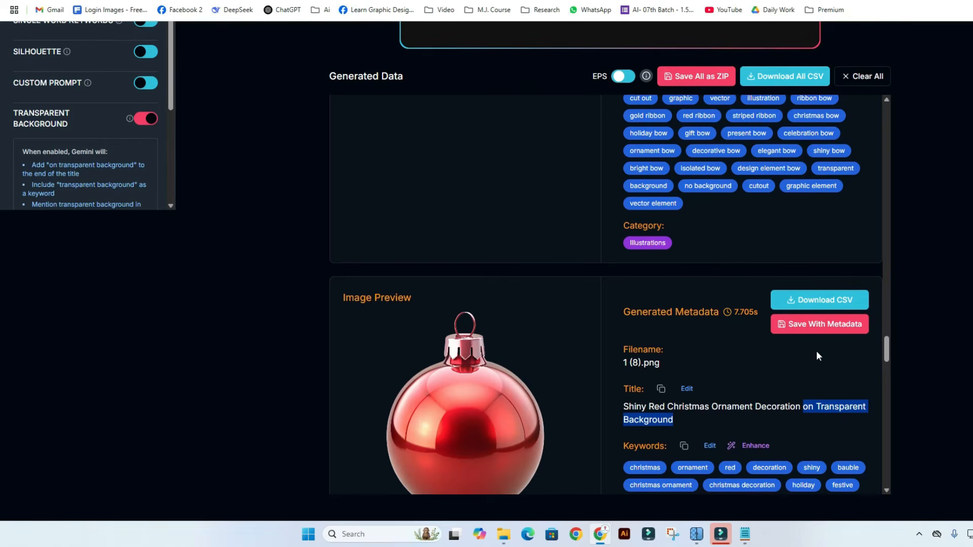
scroll(816, 354, "up", 8)
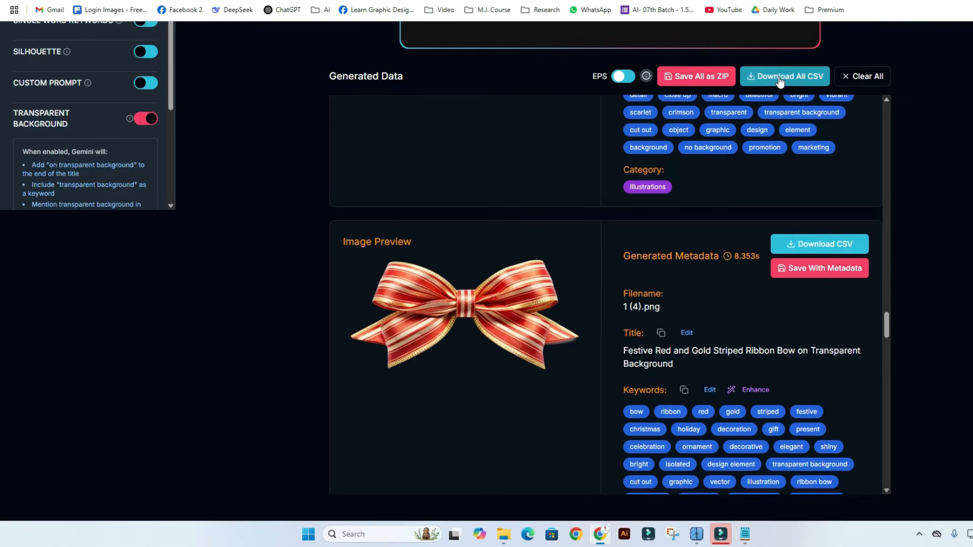
scroll(855, 331, "up", 7)
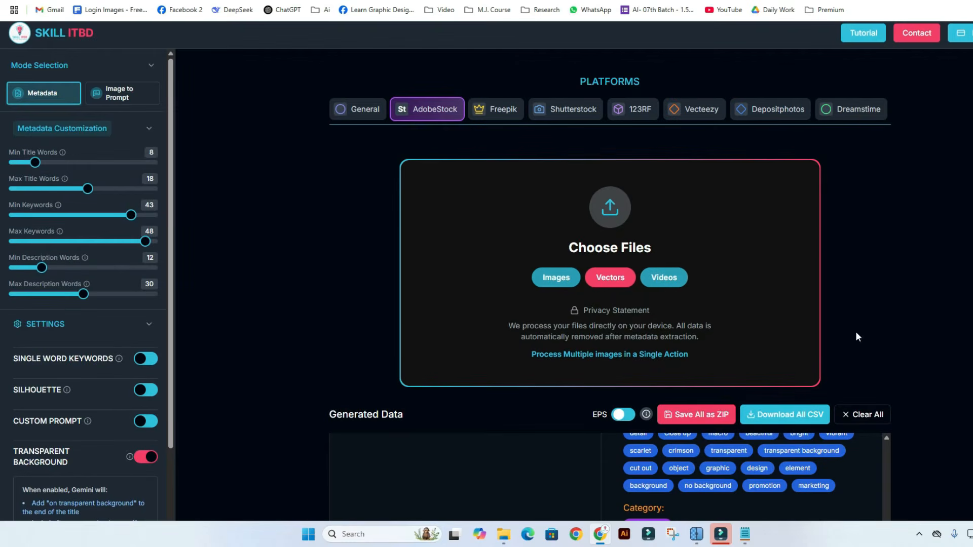
Download the metadata of all processed PNG images as CSV and bring up the PNG 1 folder in File Explorer.
left_click(787, 419)
left_click(503, 534)
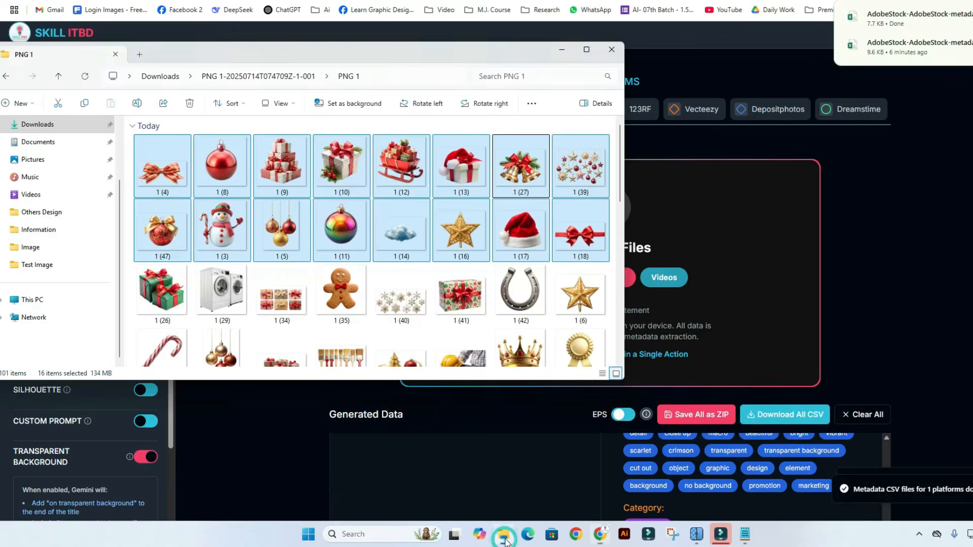
left_click_drag(264, 57, 374, 56)
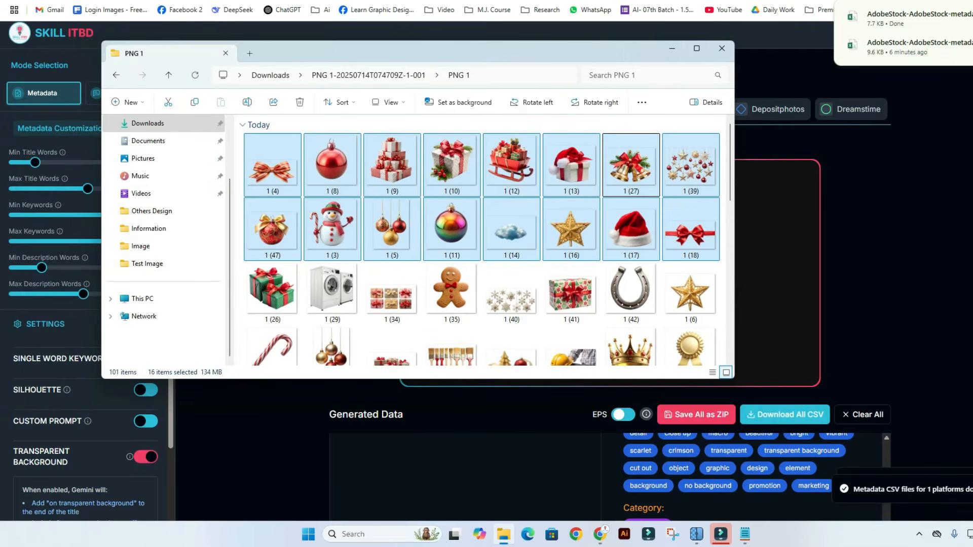
left_click(945, 106)
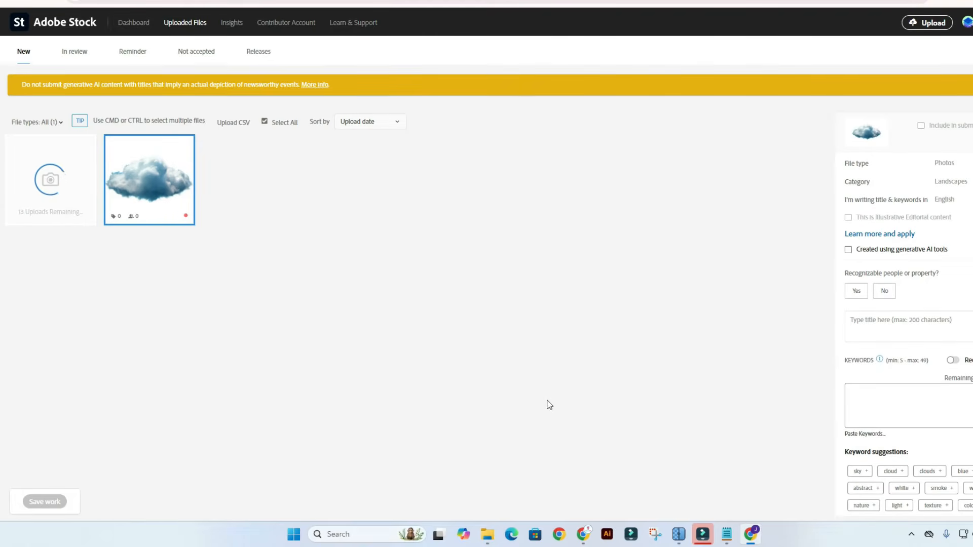
Open the AdobeStock-AdobeStock-metadata file from the Downloads folder in Excel and dismiss the Office activation wizard.
left_click(486, 535)
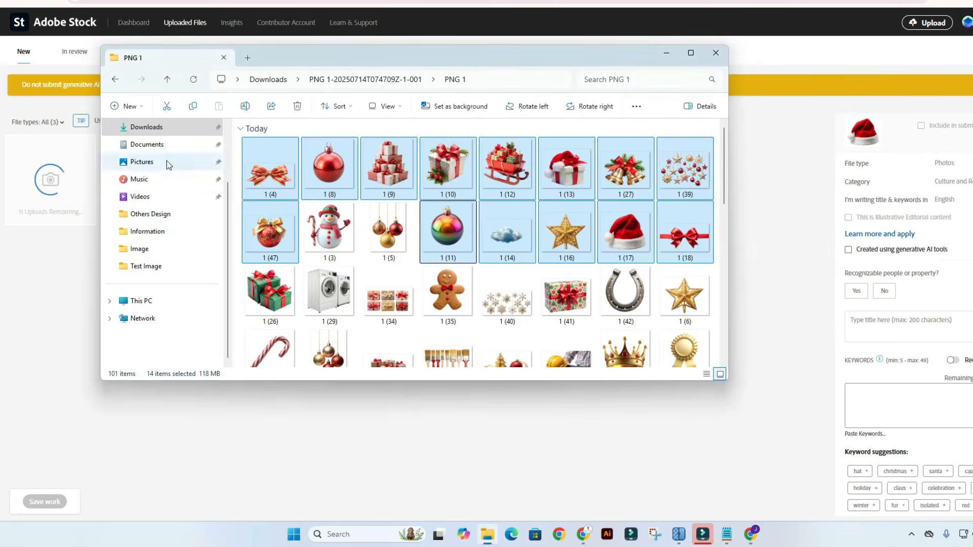
left_click(156, 127)
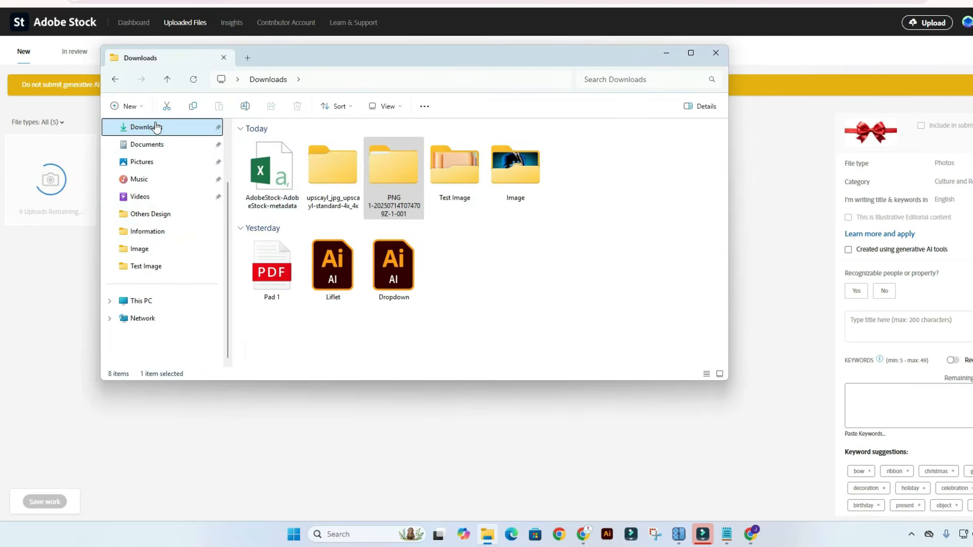
double_click(281, 161)
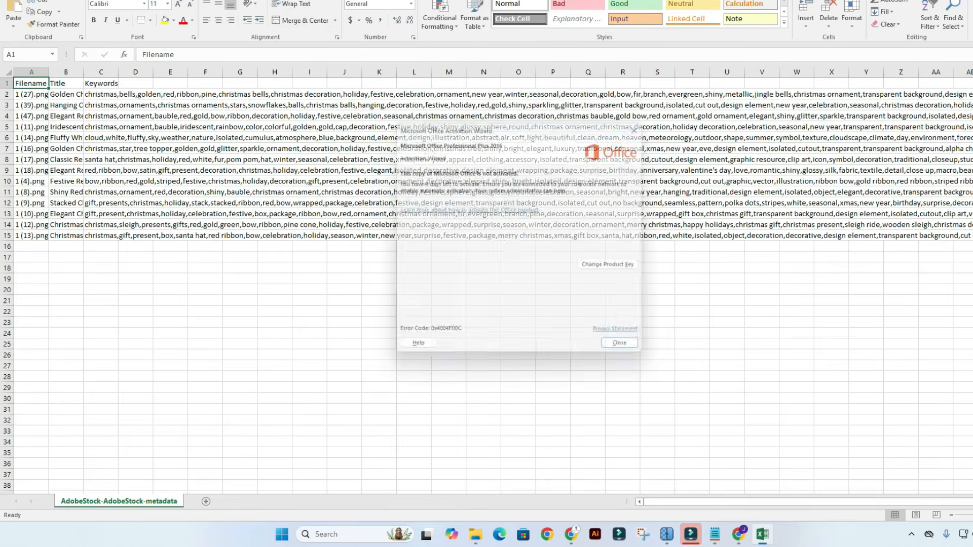
left_click(629, 350)
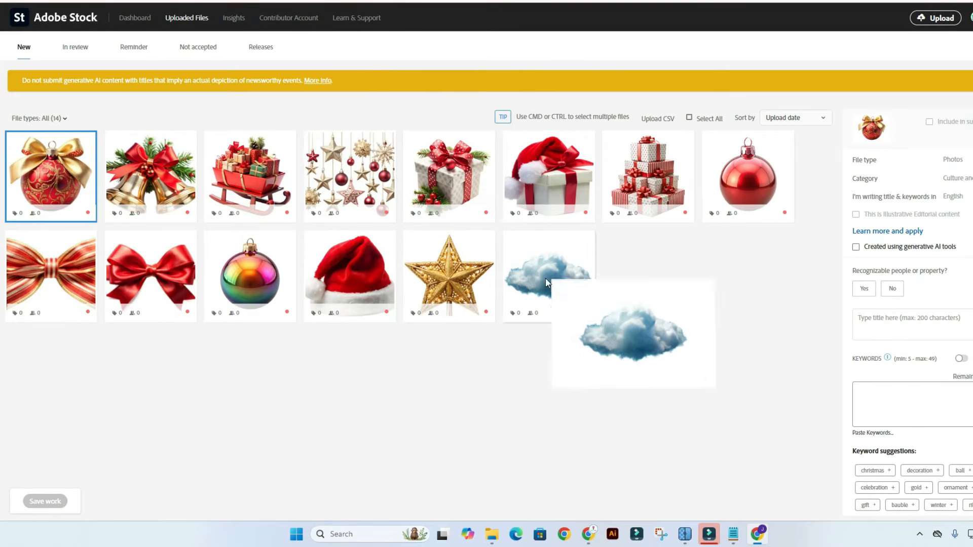
Upload the AdobeStock-AdobeStock-metadata CSV to the new files on Adobe Stock and refresh the list to load its data.
left_click(658, 120)
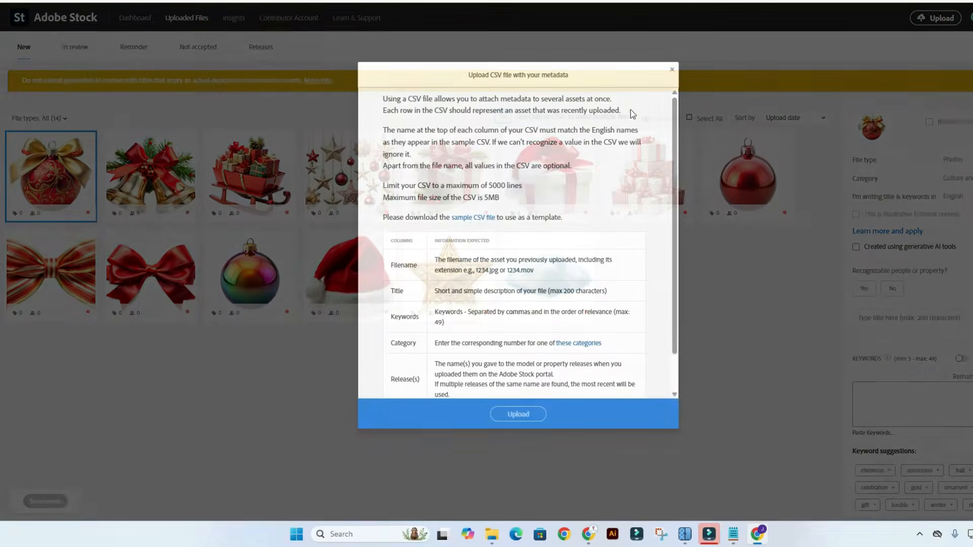
scroll(425, 390, "down", 1)
left_click(425, 386)
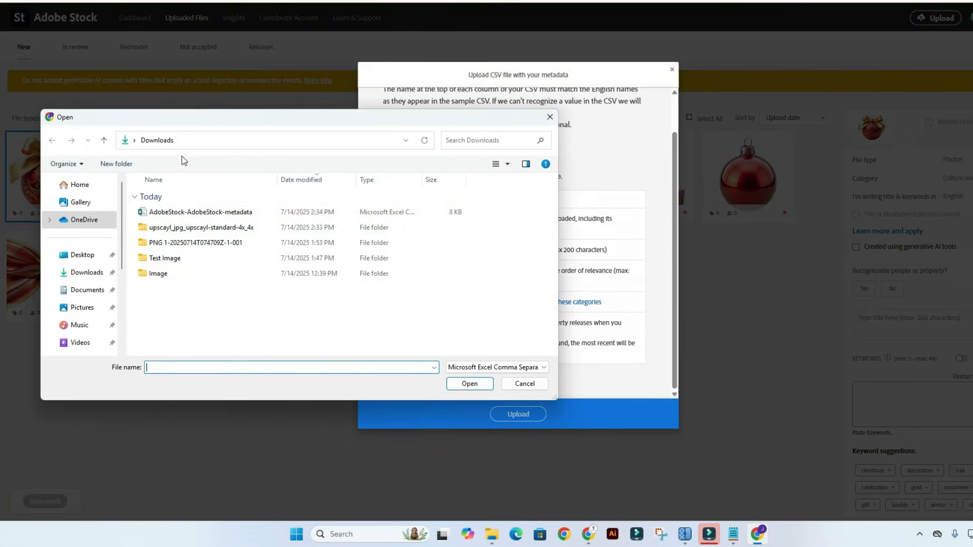
left_click(167, 213)
left_click(468, 384)
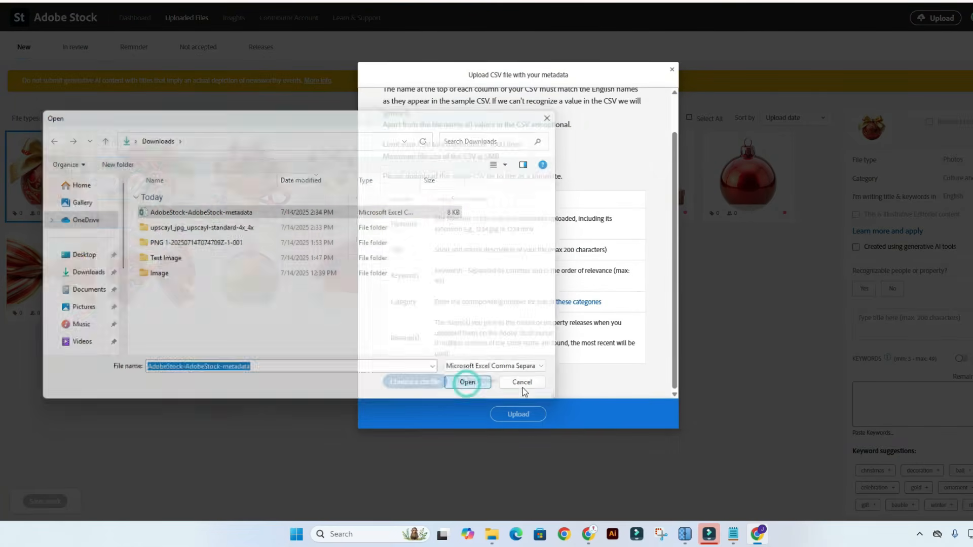
left_click(520, 413)
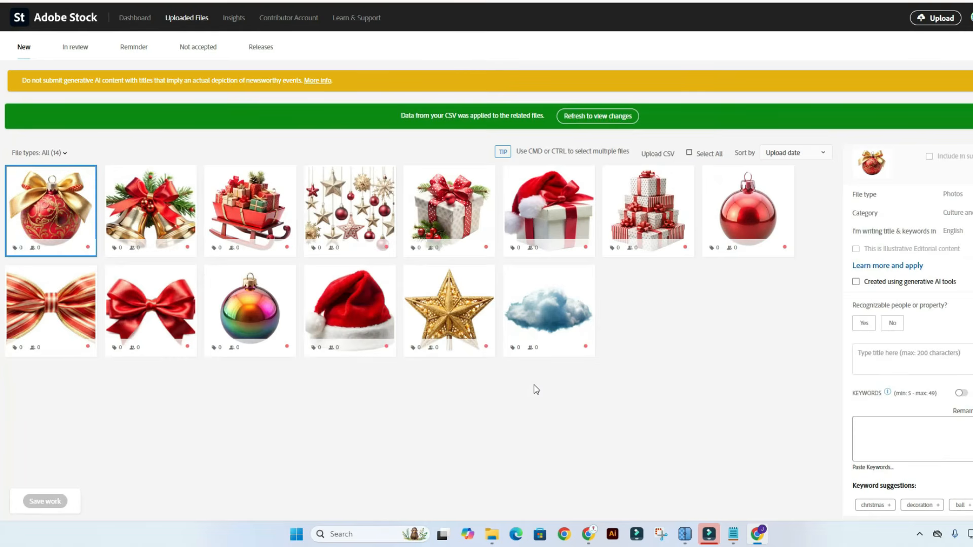
left_click(602, 116)
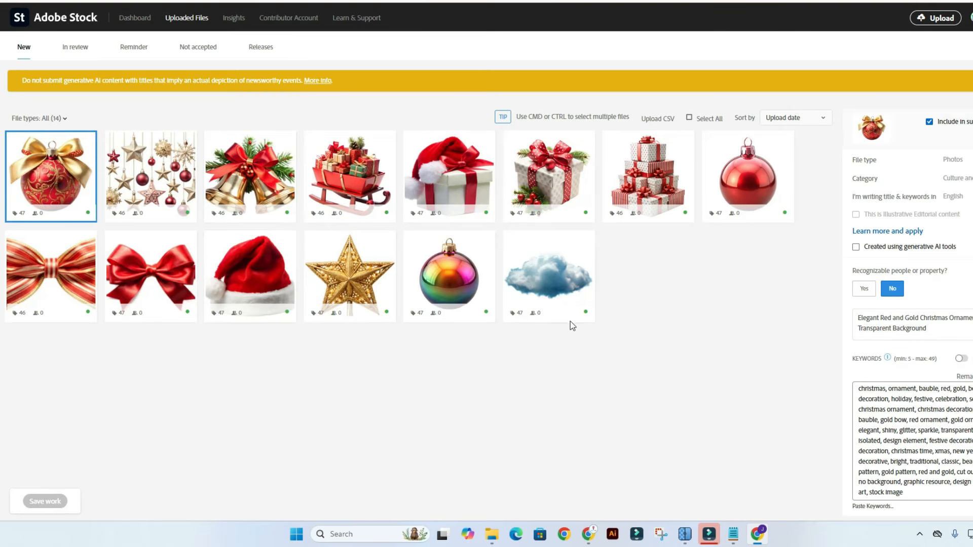
Mark all 14 uploaded images as created using generative AI tools with fictional people and property, and save the work.
left_click(538, 298, "shift")
left_click(856, 287)
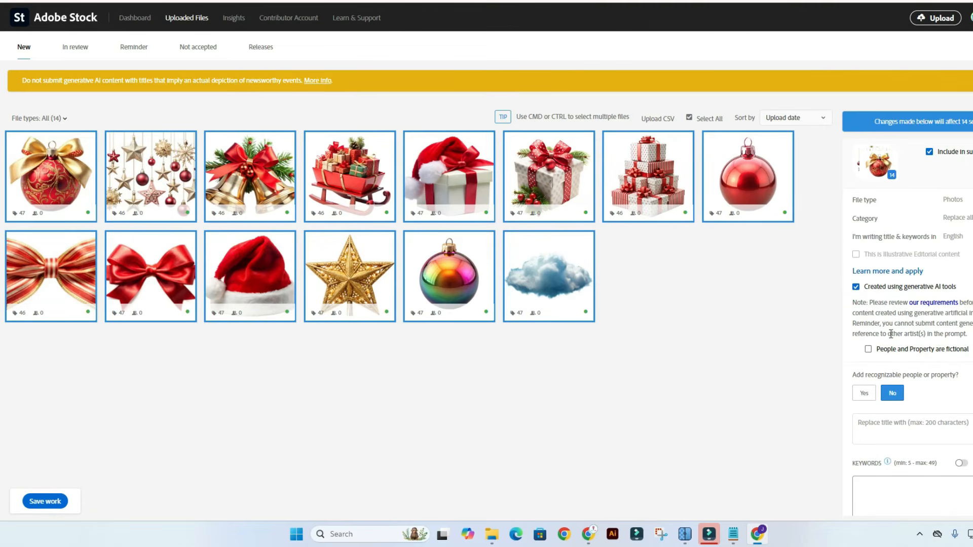
left_click(868, 350)
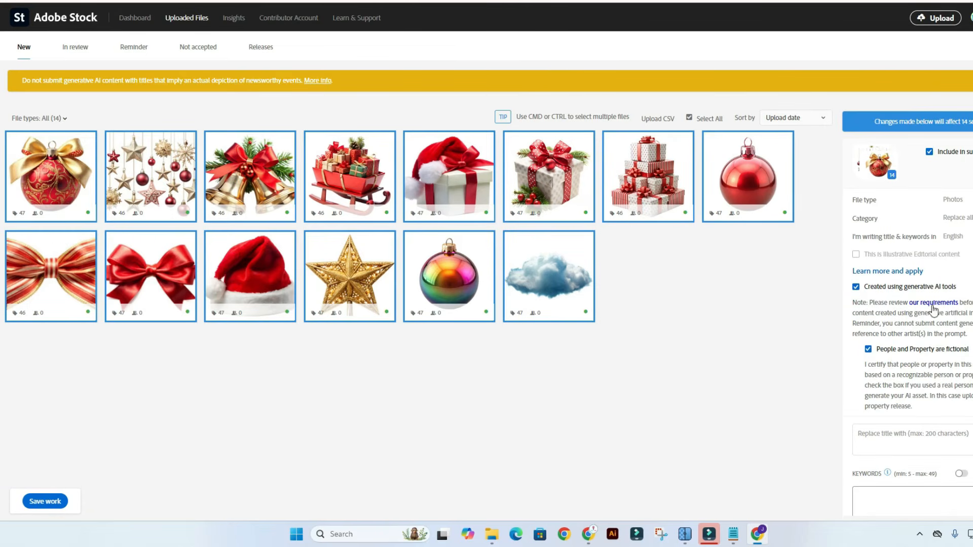
left_click(45, 501)
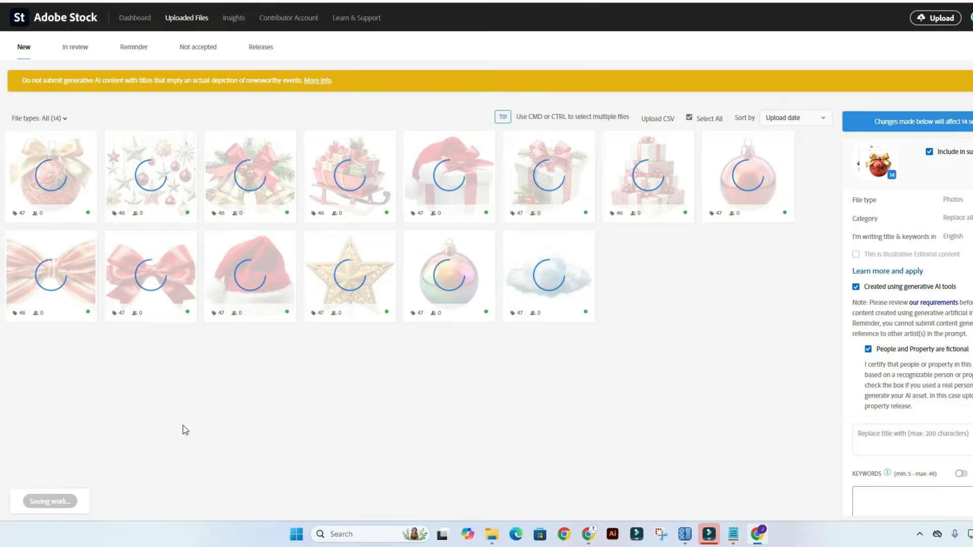
Check the saved titles, keywords and generative AI settings of individual images, such as the stacked presents and the red ornament.
left_click(455, 293)
left_click(549, 291)
left_click(559, 188)
left_click(463, 170)
left_click(349, 166)
left_click(231, 162)
left_click(88, 175)
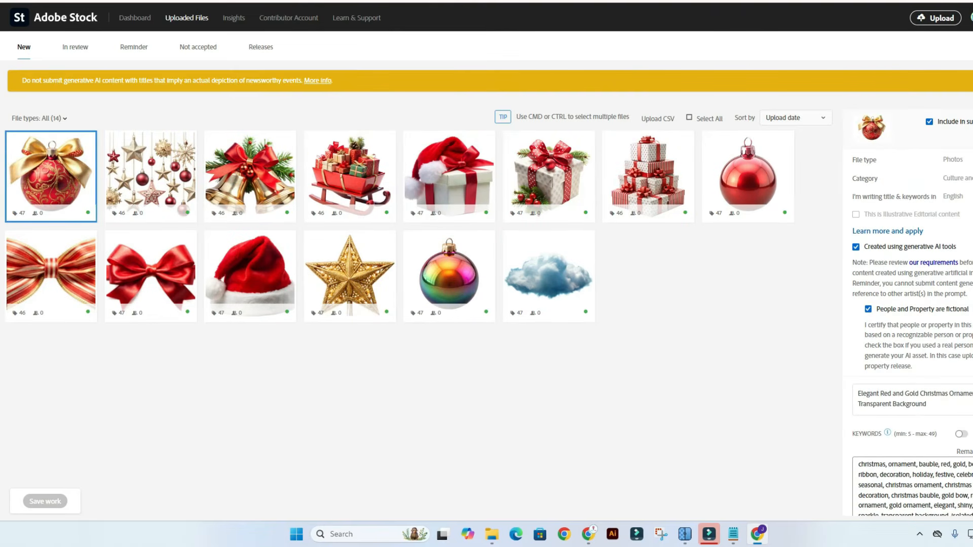
left_click(668, 199)
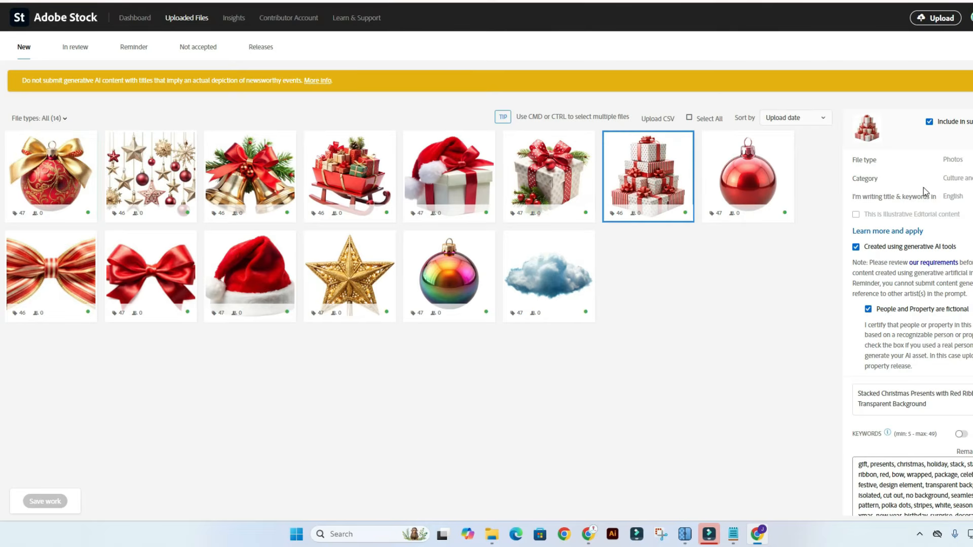
left_click(737, 181)
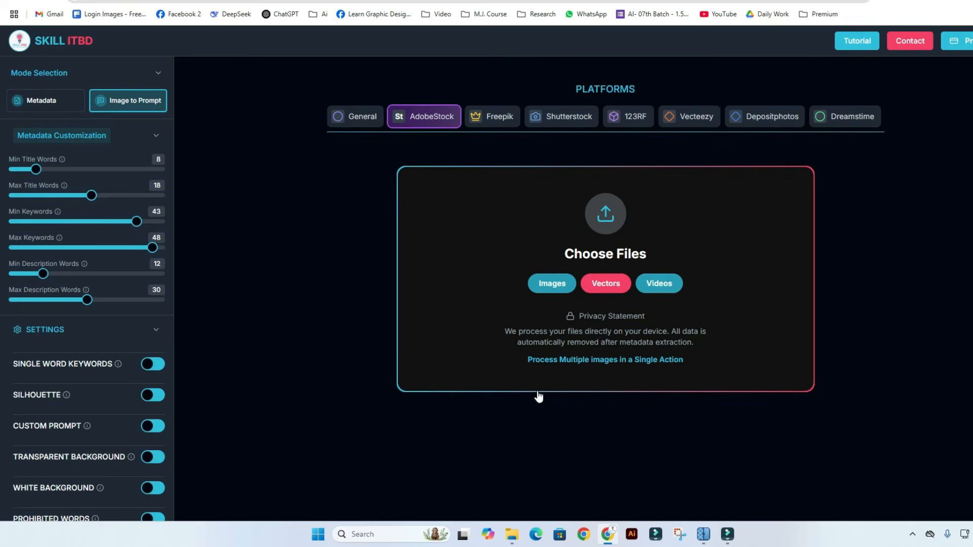
Add the last 12 images of the Test Image folder, from Image (35) to Image (45), to Skill ITBD and select Metadata mode.
left_click(513, 534)
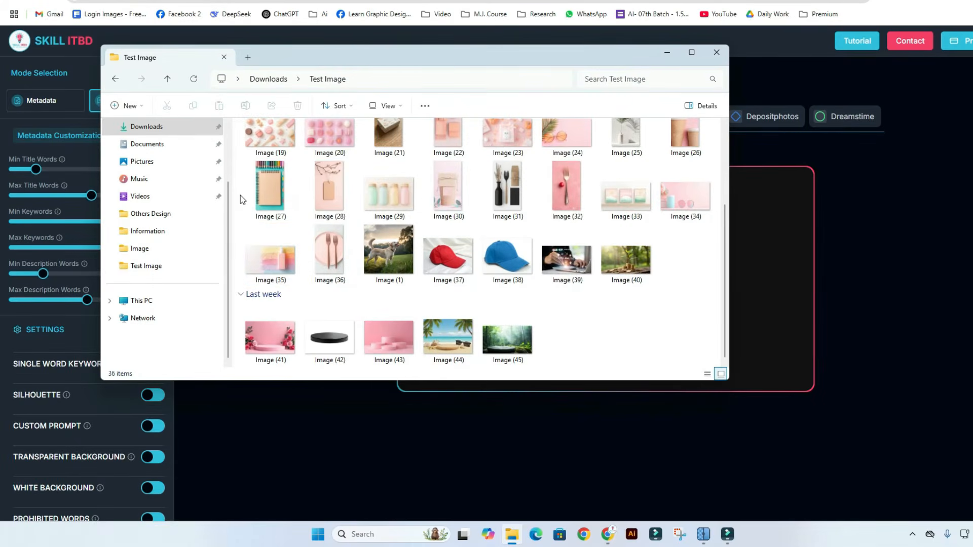
left_click_drag(233, 251, 543, 319)
left_click_drag(637, 363, 637, 363)
left_click_drag(628, 281, 753, 276)
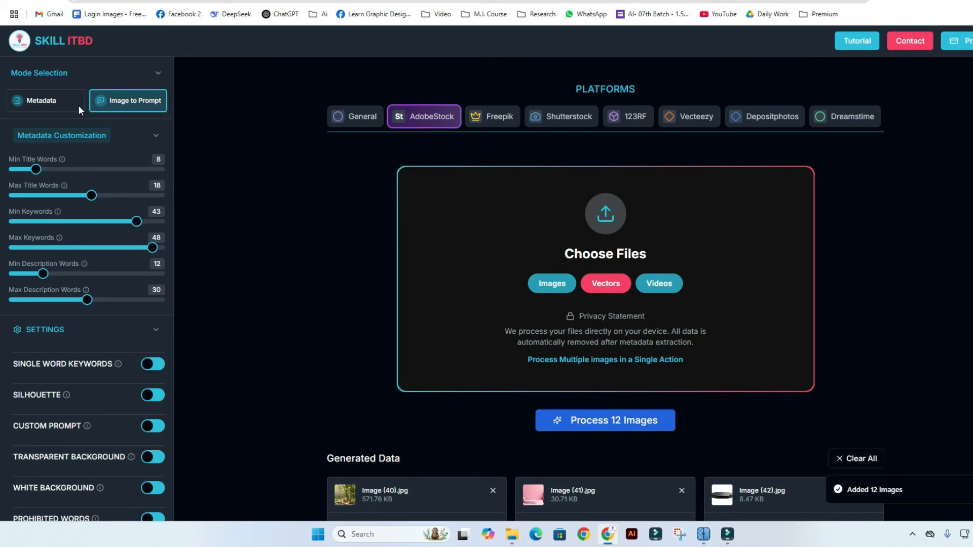
left_click(36, 105)
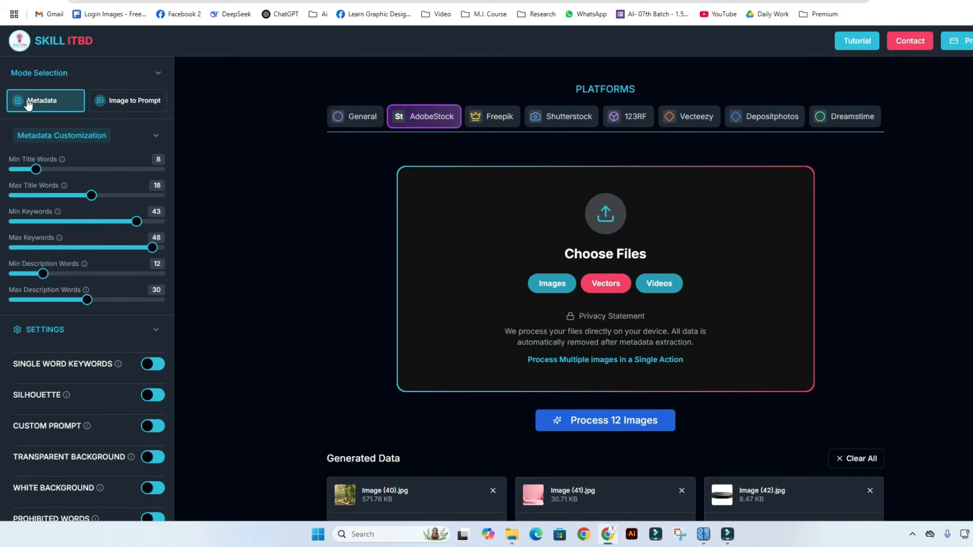
Switch the mode to Image to Prompt and process the 12 added images.
left_click(129, 102)
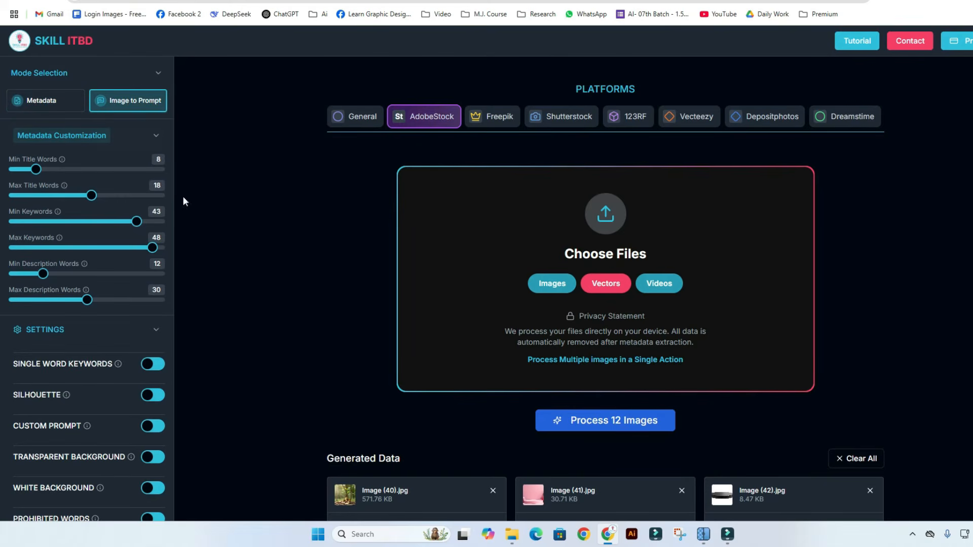
scroll(130, 348, "down", 2)
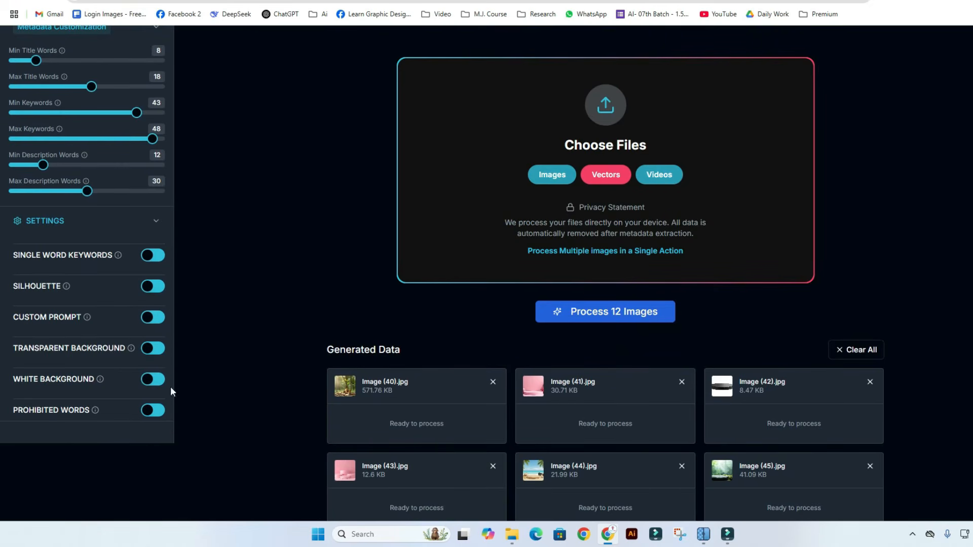
scroll(133, 308, "up", 2)
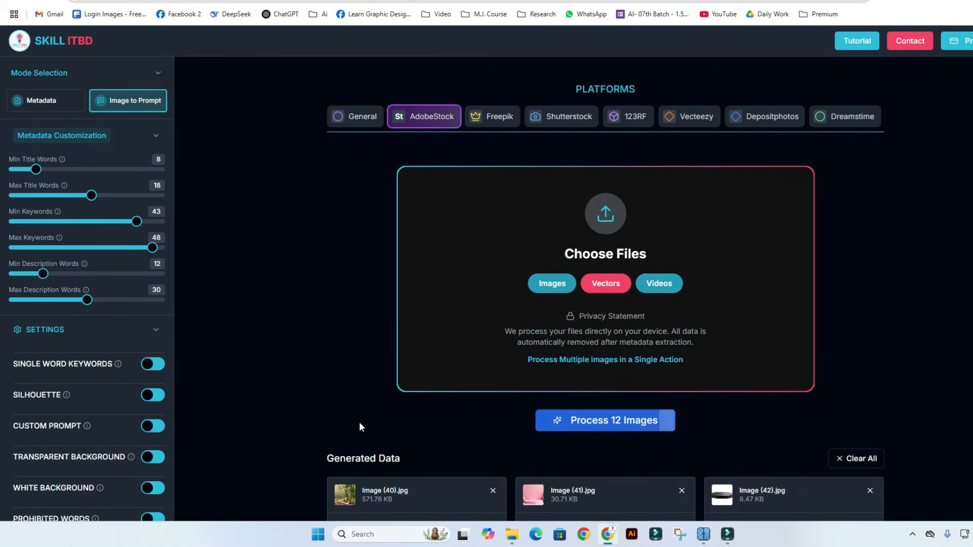
left_click(600, 422)
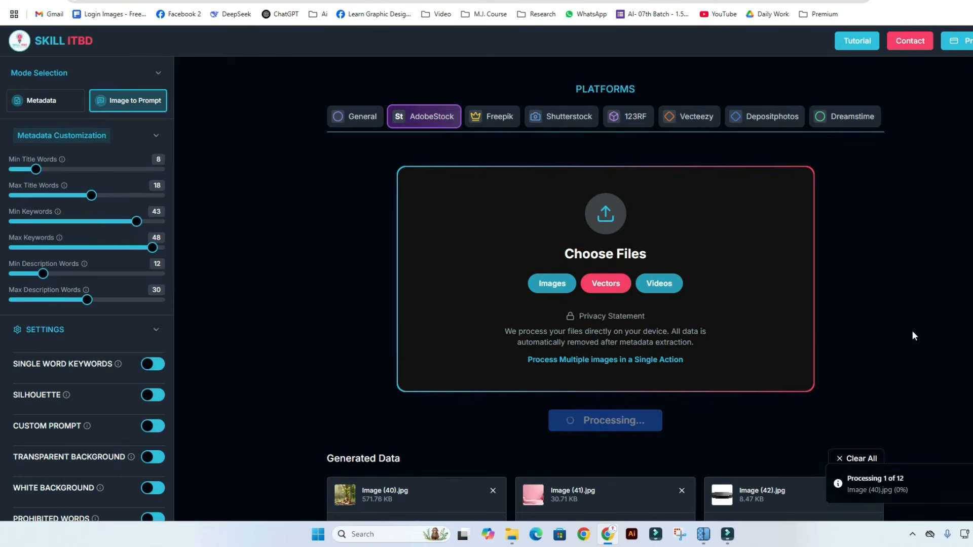
Copy the generated prompts of the tropical beach platform image and the misty forest stone platform image.
scroll(913, 330, "down", 2)
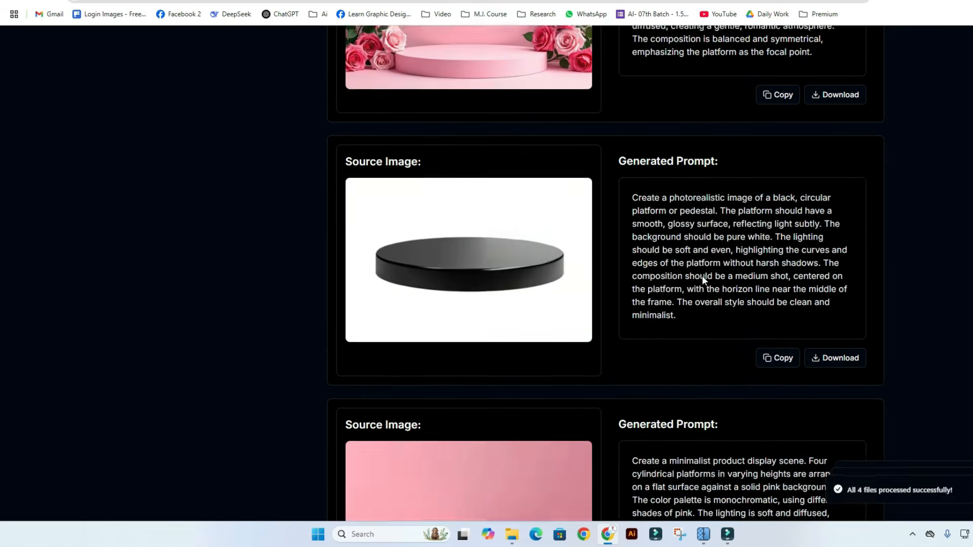
scroll(606, 274, "up", 4)
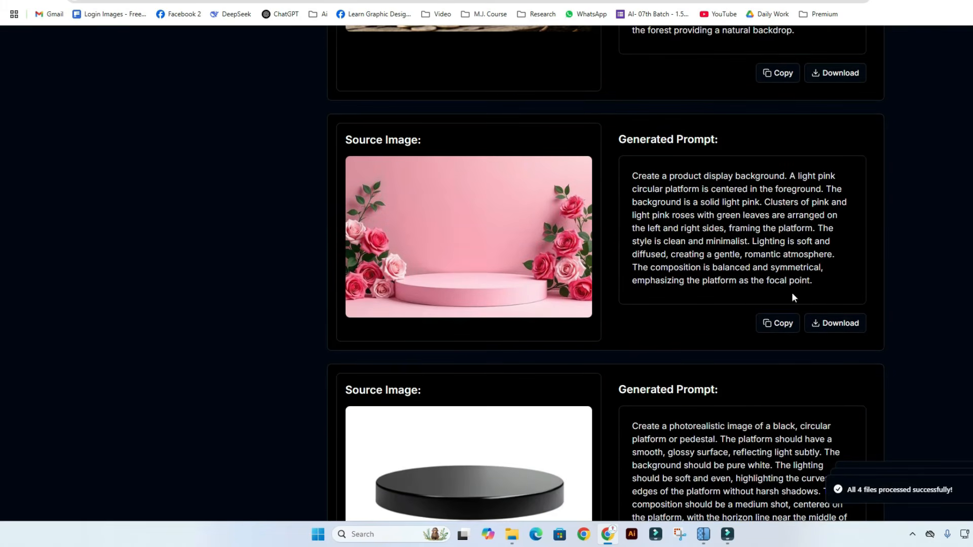
scroll(771, 291, "up", 10)
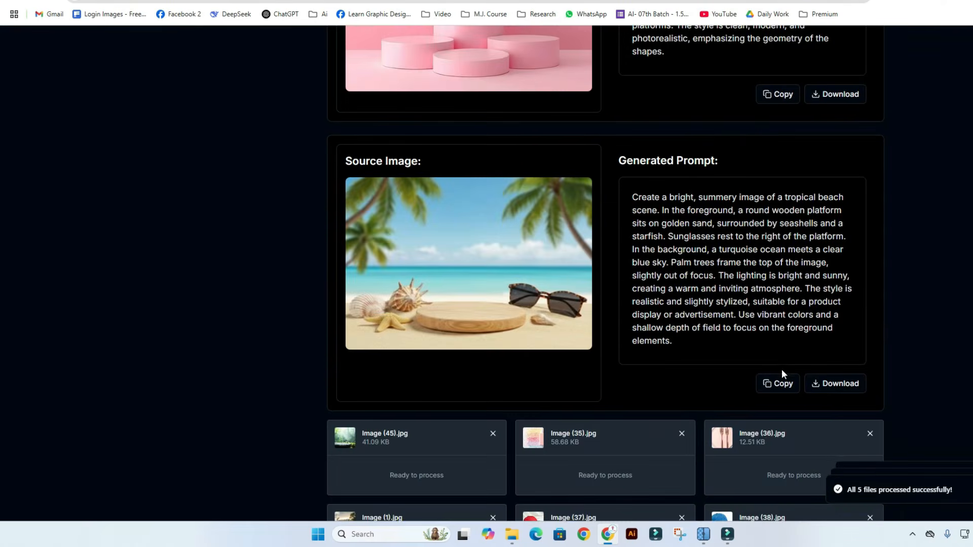
left_click(774, 386)
left_click_drag(631, 196, 678, 339)
left_click(724, 159)
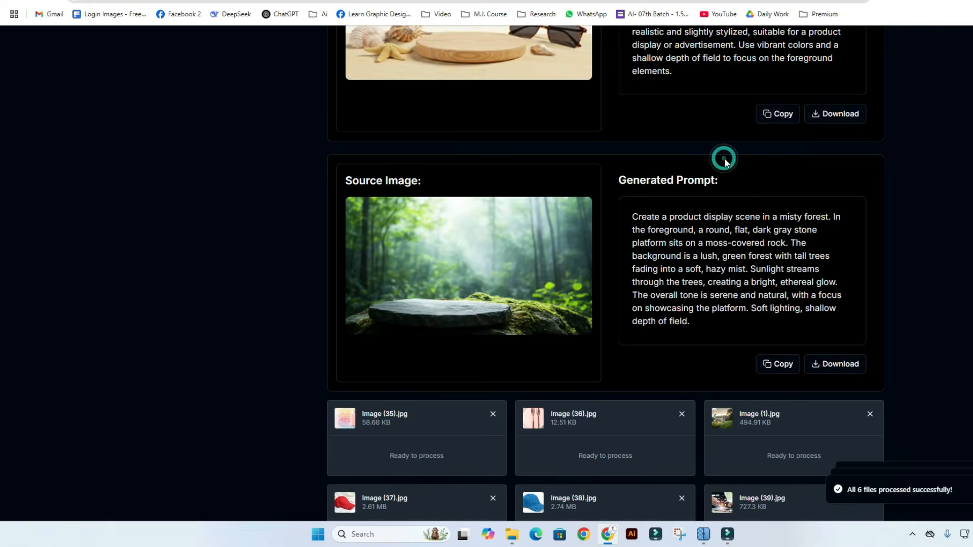
left_click(775, 364)
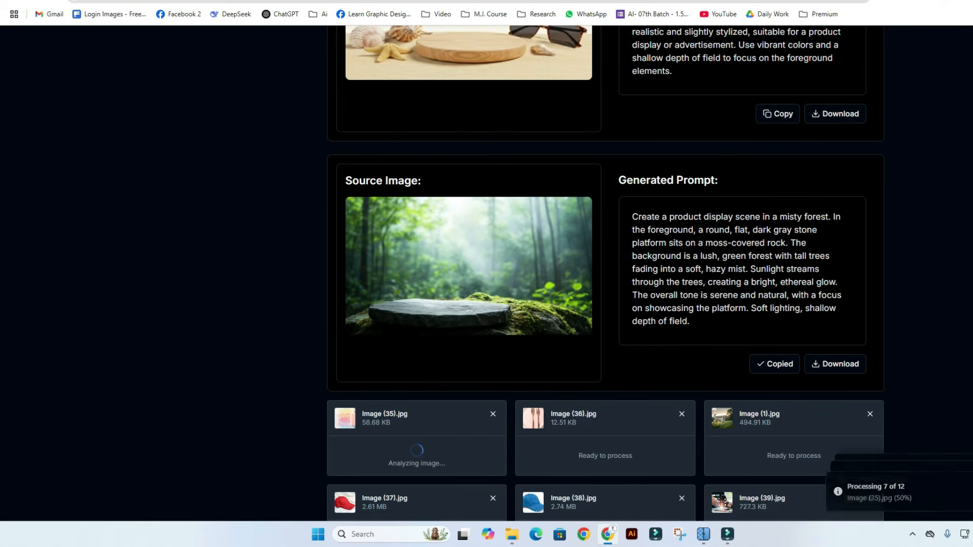
left_click_drag(662, 269, 692, 321)
triple_click(692, 321)
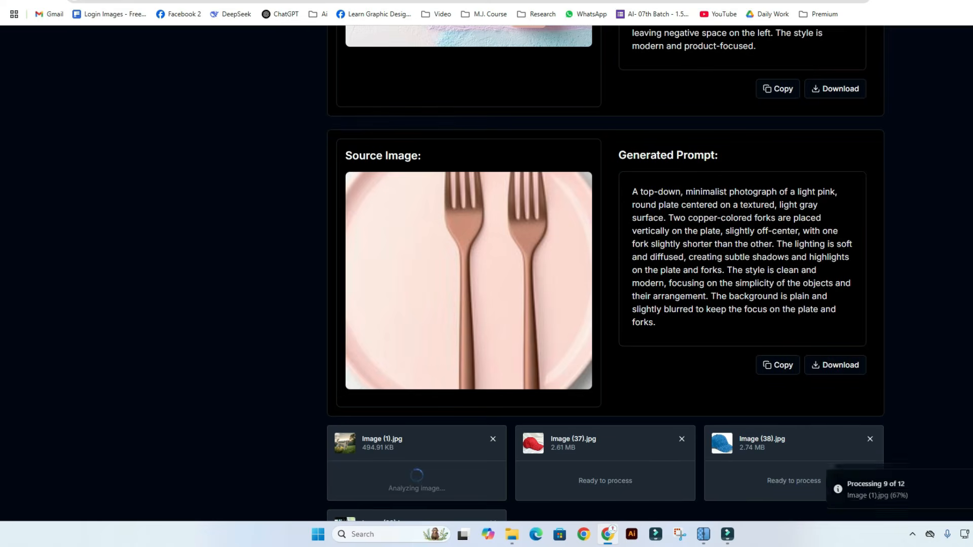
Review the remaining generated prompts and copy the one for the money tree image with gold coins.
scroll(592, 292, "down", 5)
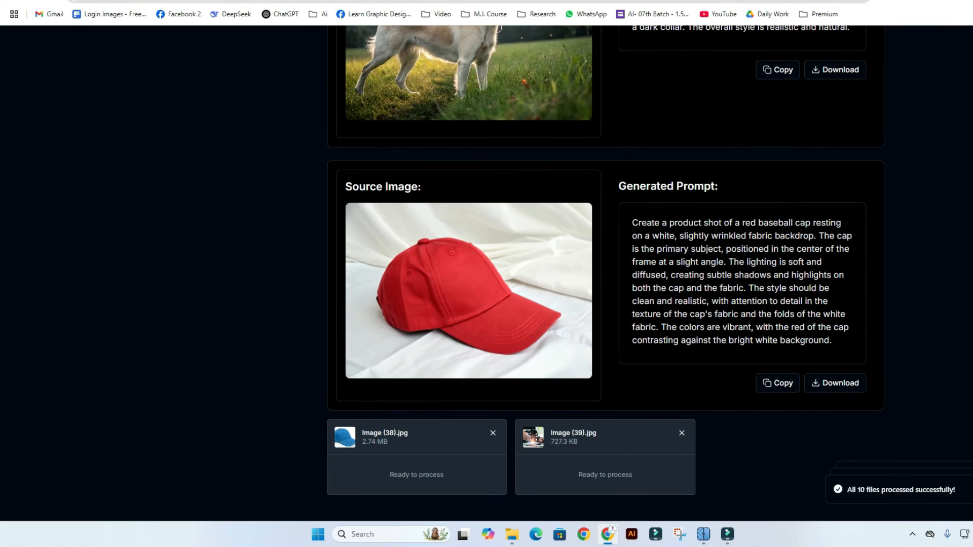
left_click_drag(972, 486, 972, 51)
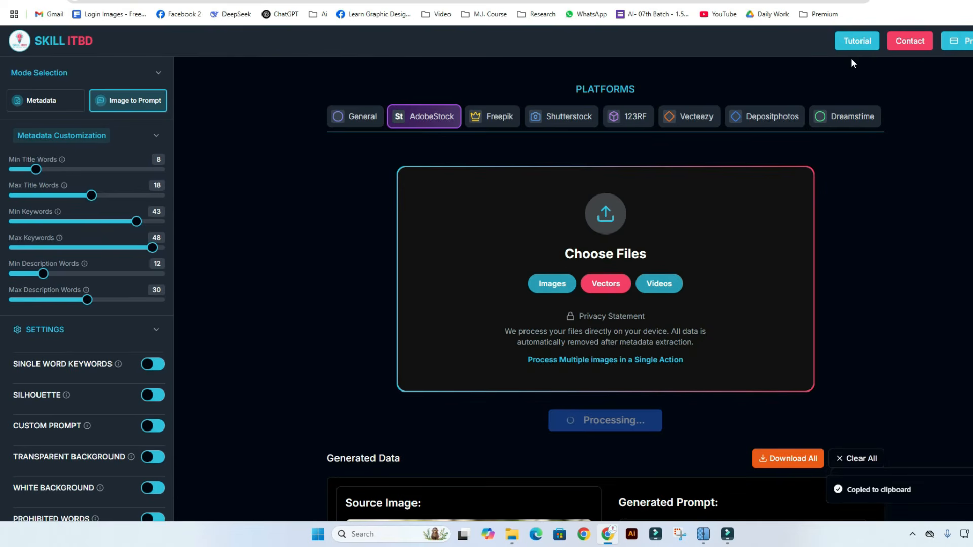
scroll(853, 73, "down", 20)
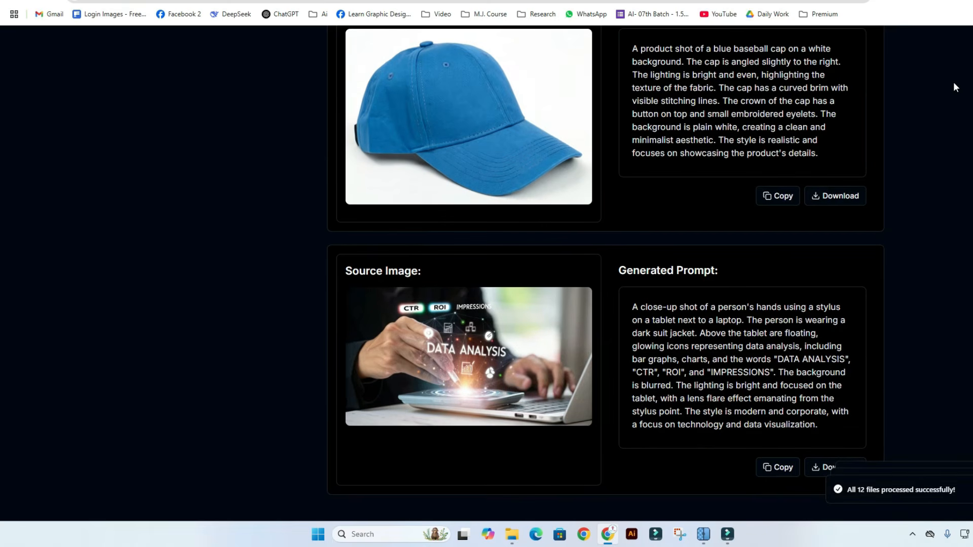
scroll(781, 463, "up", 20)
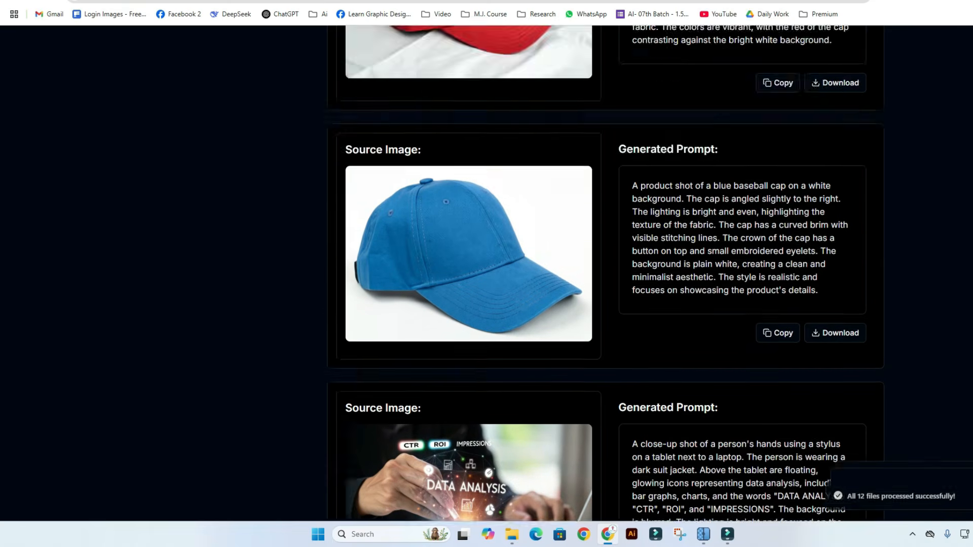
scroll(781, 463, "down", 2)
scroll(781, 464, "down", 2)
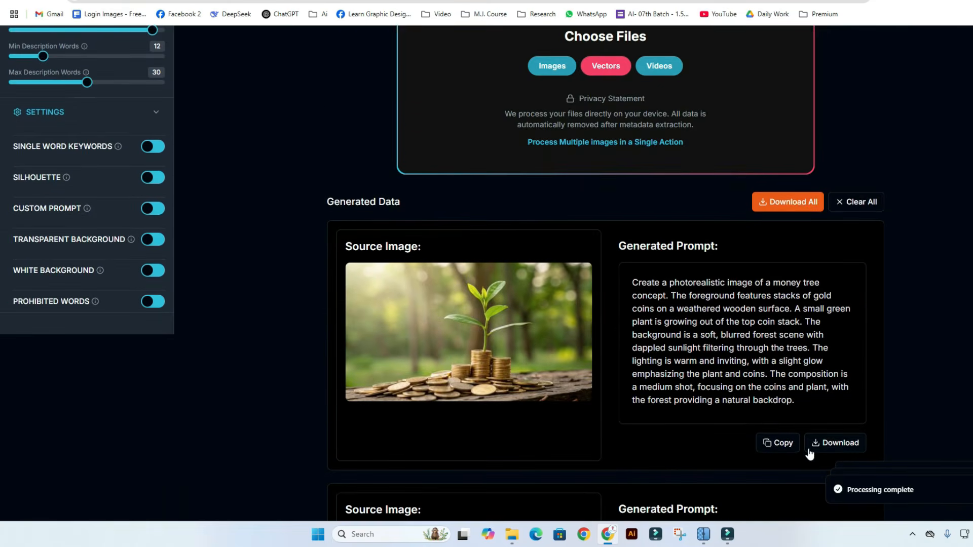
left_click(777, 443)
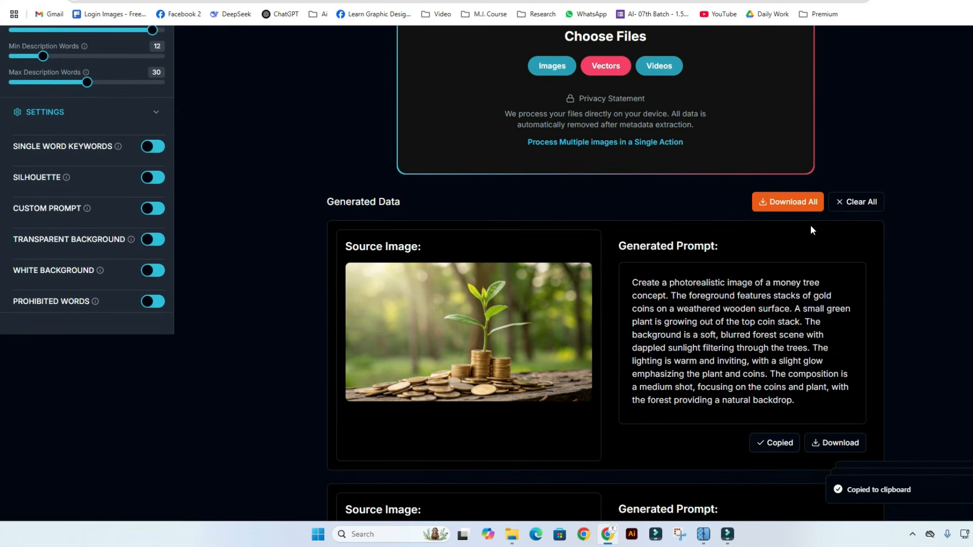
Download all generated prompts as a text file and open all-prompts from the Downloads folder.
left_click(780, 203)
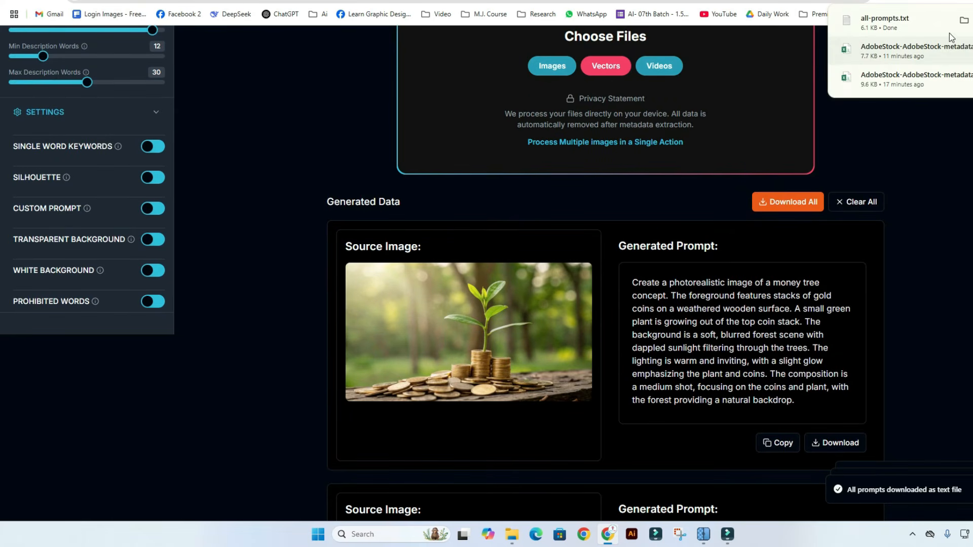
left_click(964, 20)
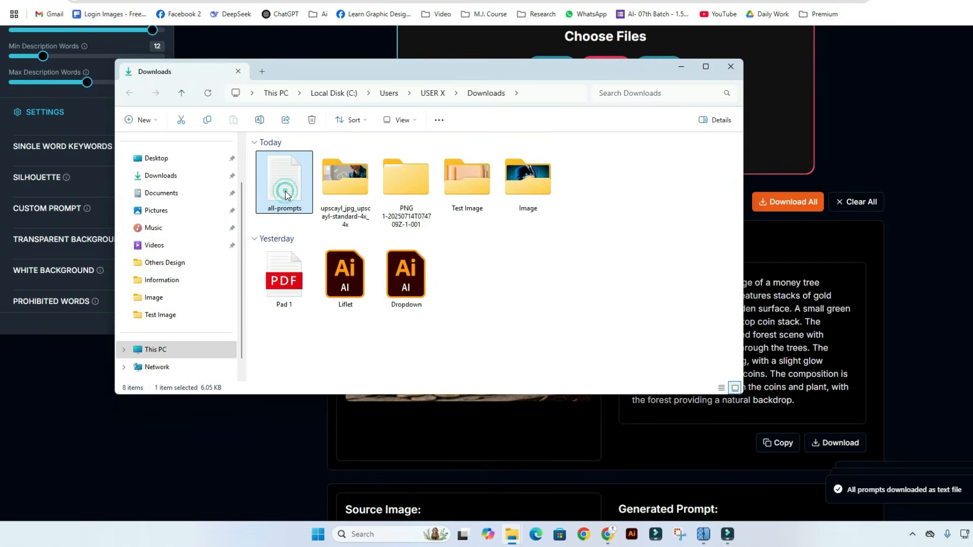
double_click(285, 191)
Examine the image descriptions in all-prompts.txt, highlighting the money tree entry, and close the file.
scroll(327, 234, "down", 1)
scroll(327, 233, "down", 20)
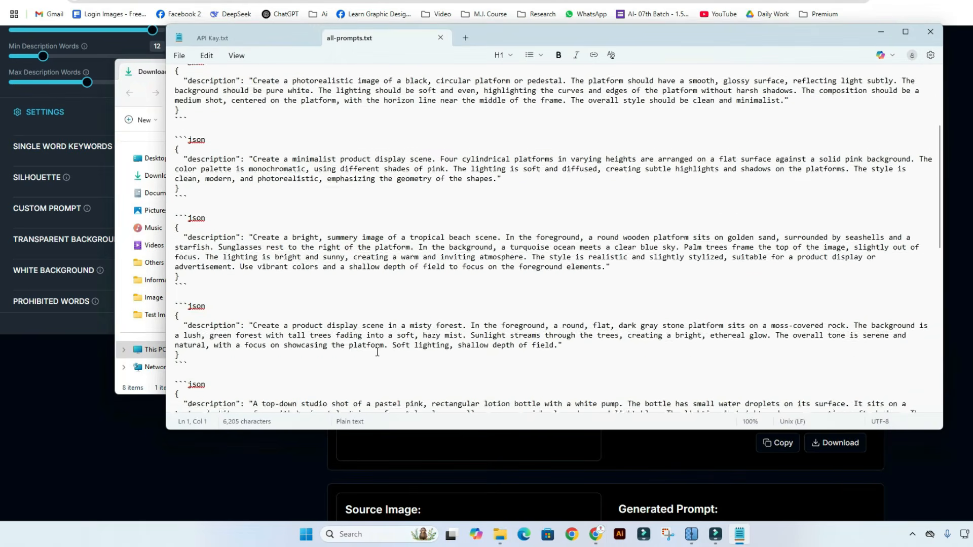
scroll(347, 307, "up", 8)
scroll(347, 308, "up", 10)
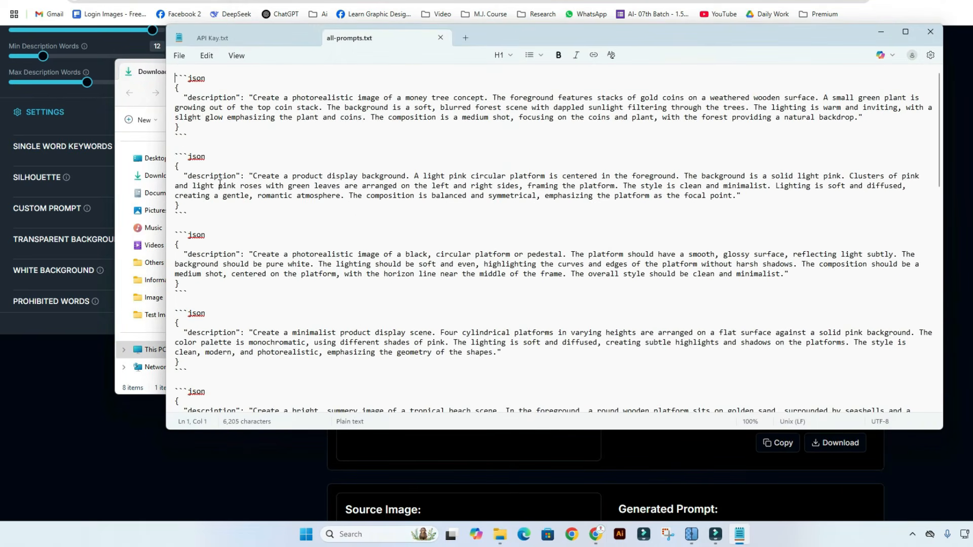
left_click_drag(188, 96, 855, 120)
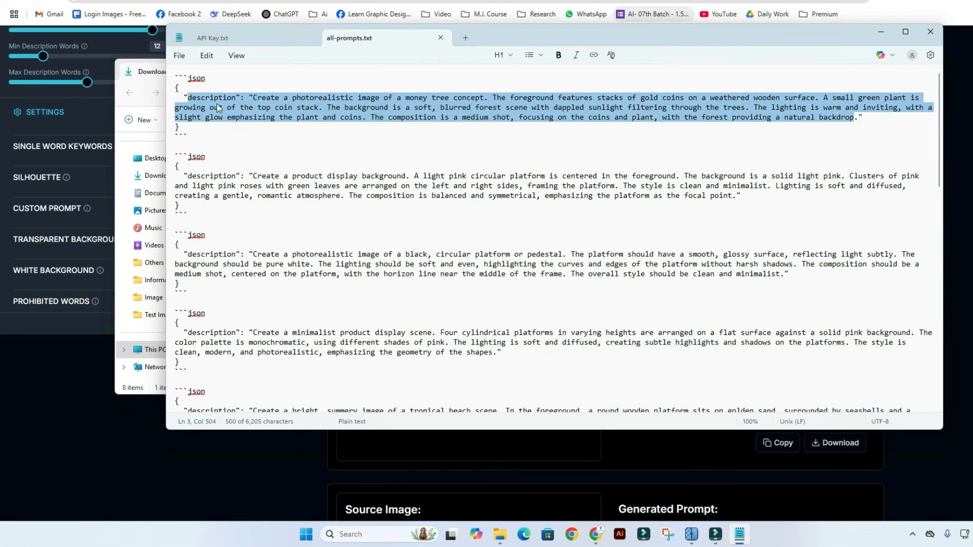
left_click(192, 98)
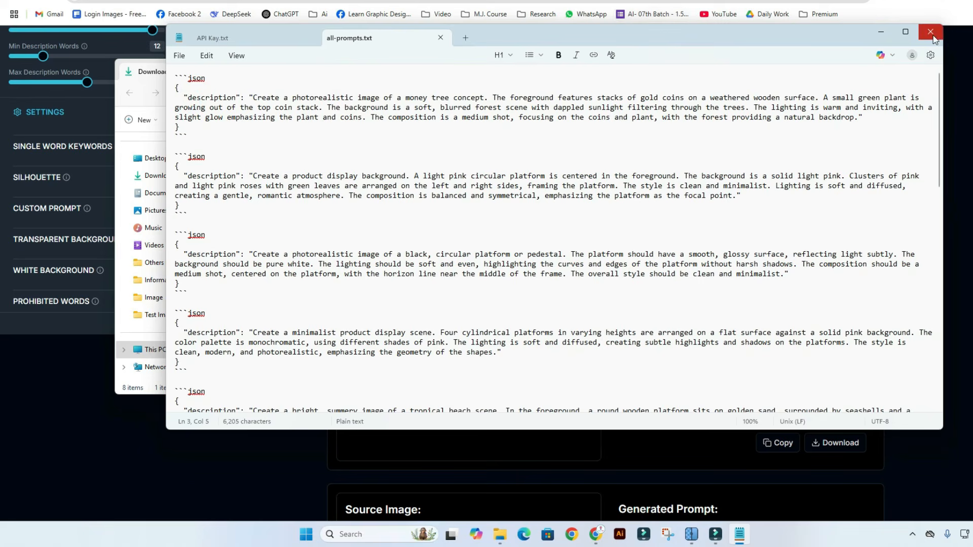
left_click(934, 39)
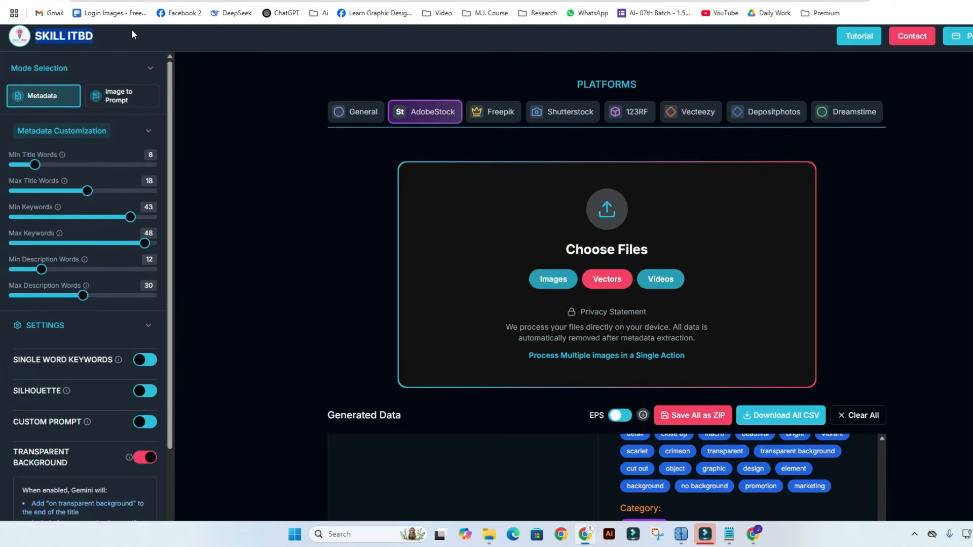
left_click(142, 37)
scroll(211, 133, "up", 1)
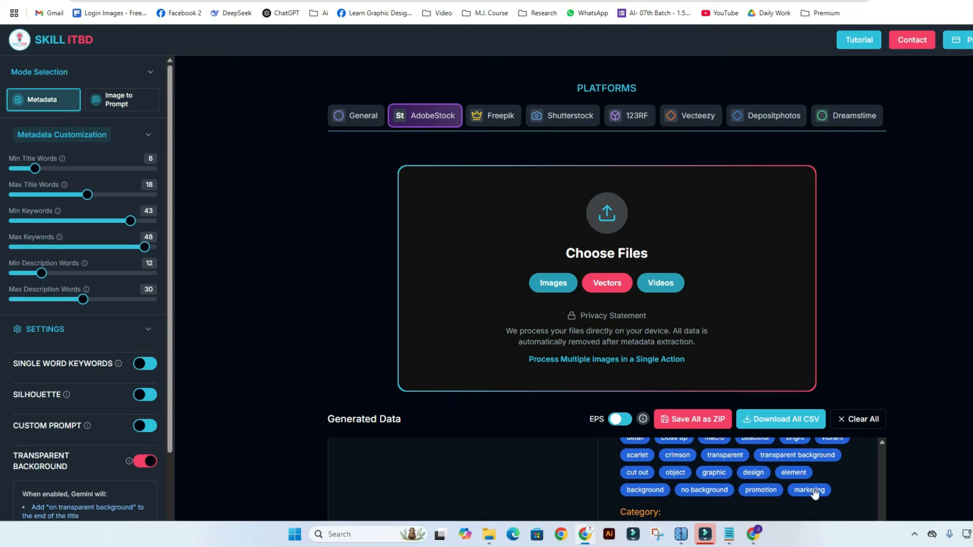
left_click(914, 535)
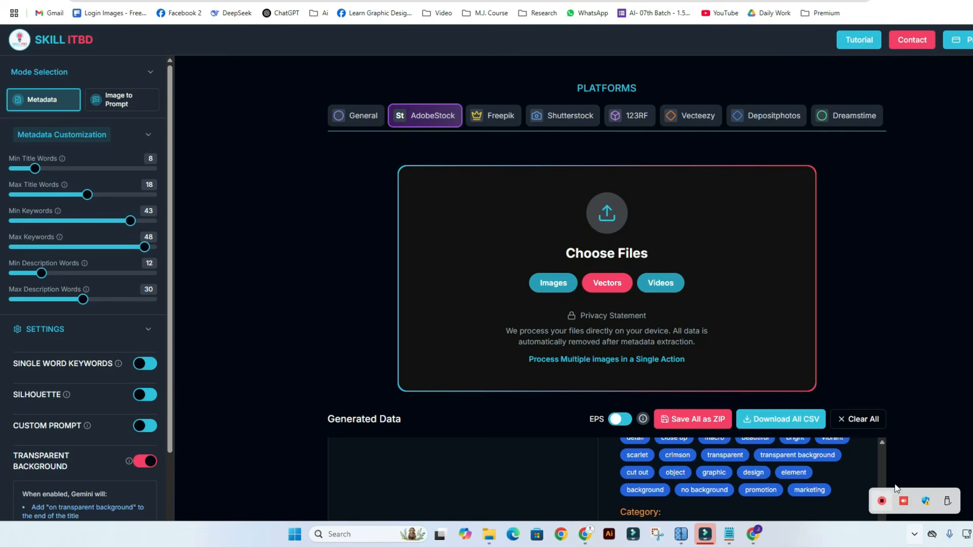
right_click(885, 502)
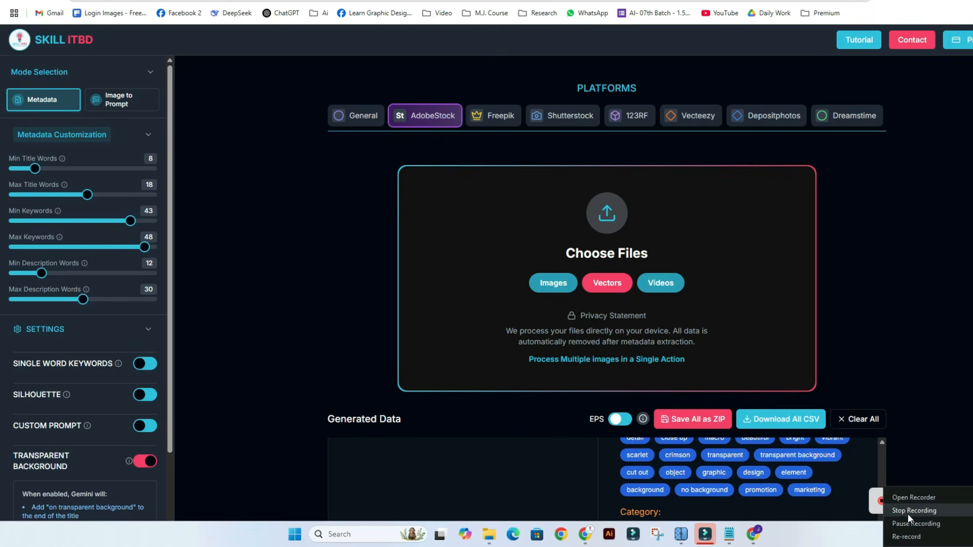
left_click(907, 512)
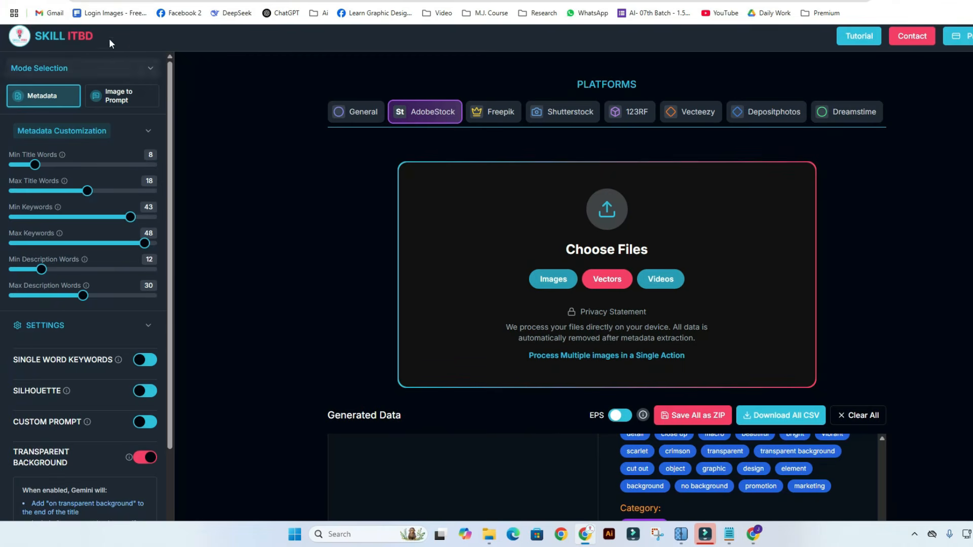
triple_click(109, 39)
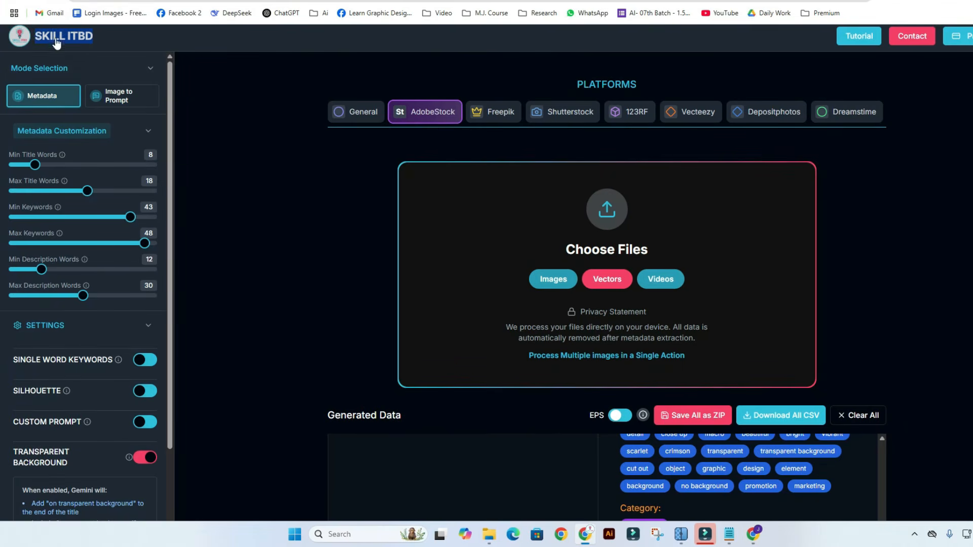
left_click(141, 37)
scroll(209, 122, "up", 1)
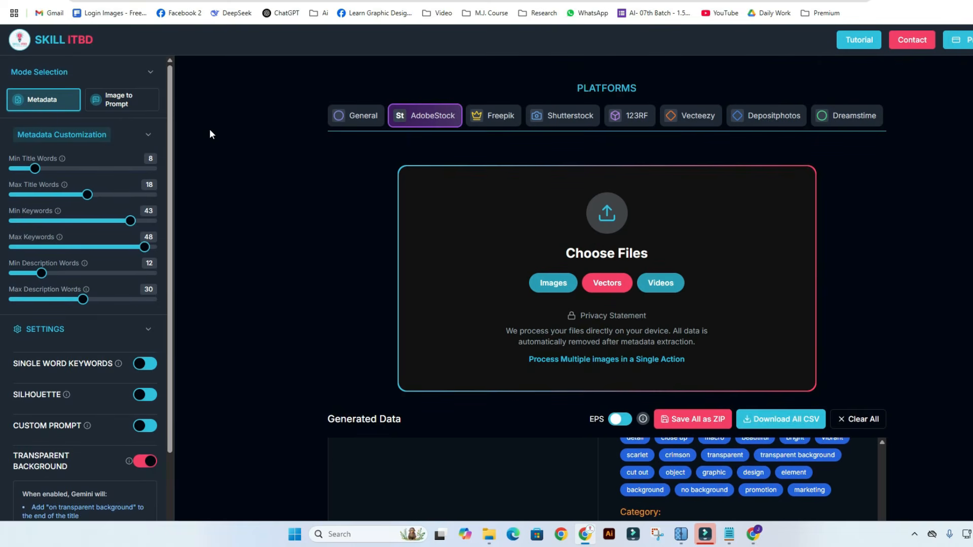